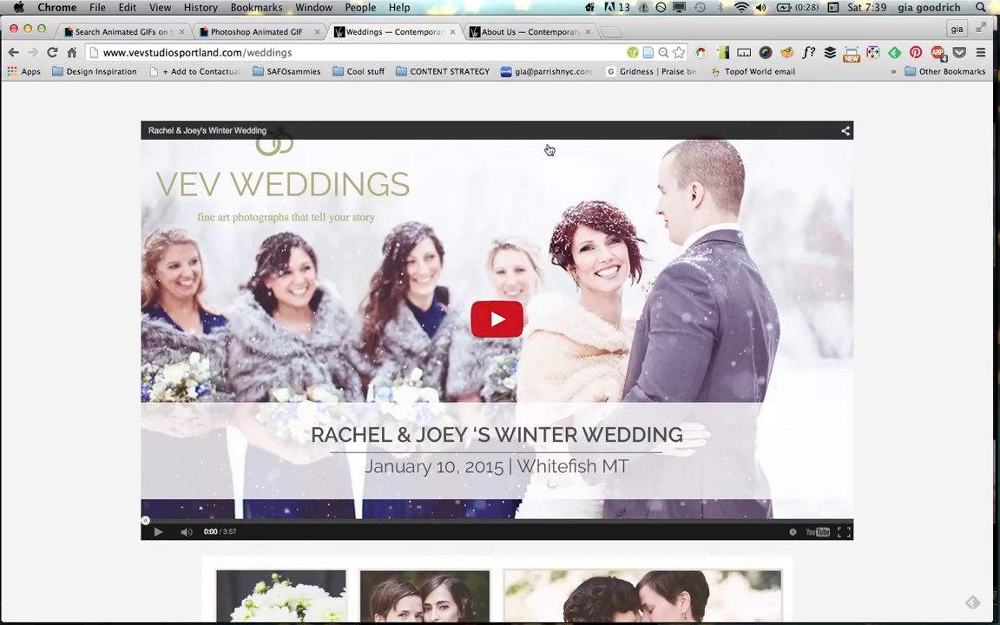
View the example bride GIF on its Giphy page, and switch to Adobe Bridge.
left_click(284, 35)
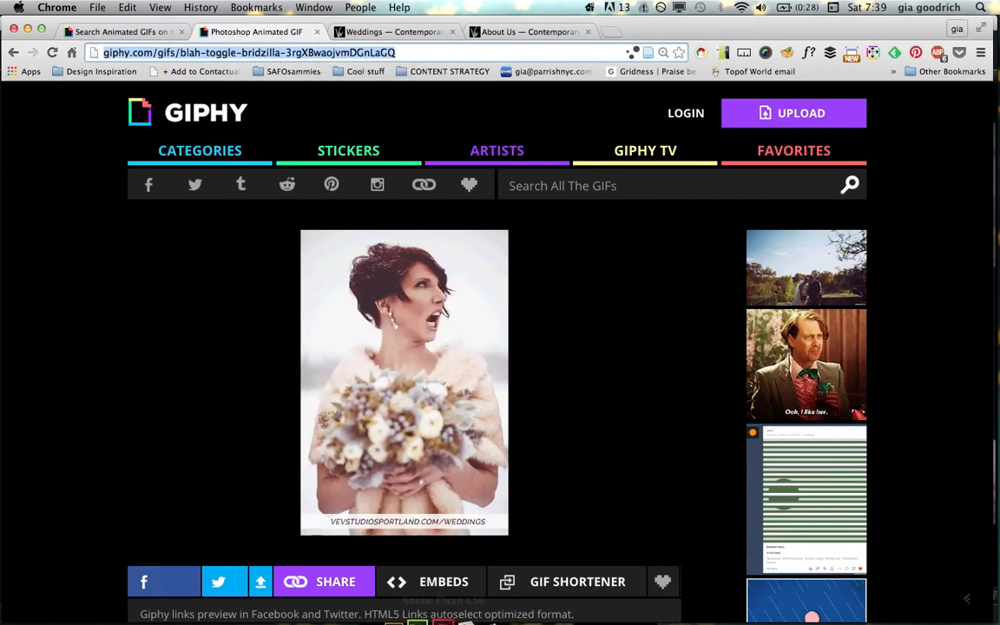
mouse_move(426, 618)
left_click(409, 600)
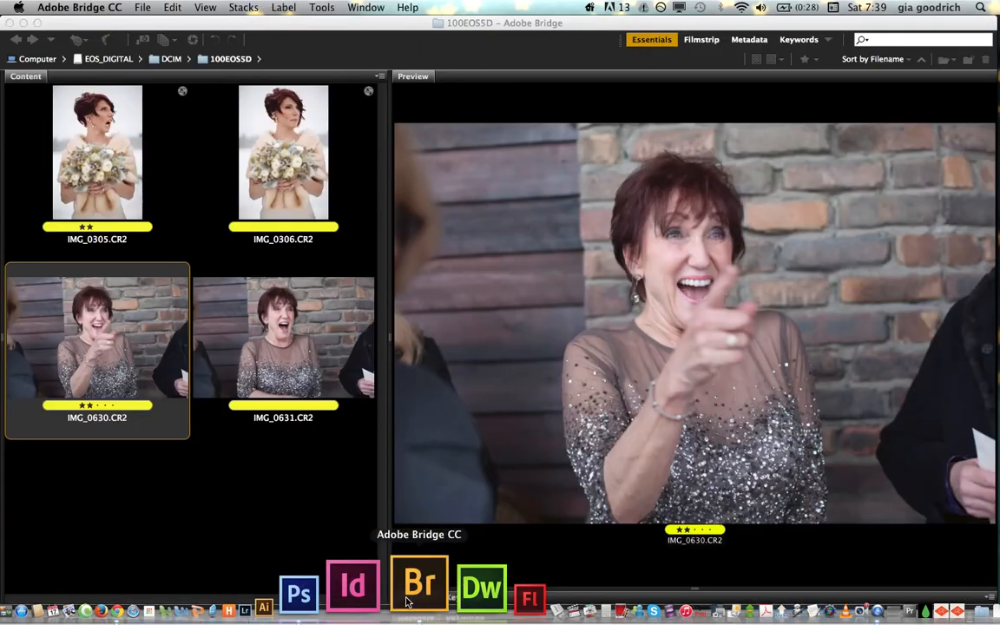
Preview the bride photo IMG_0305.CR2 and compare it with the neighbouring shot IMG_0306.CR2.
left_click(118, 197)
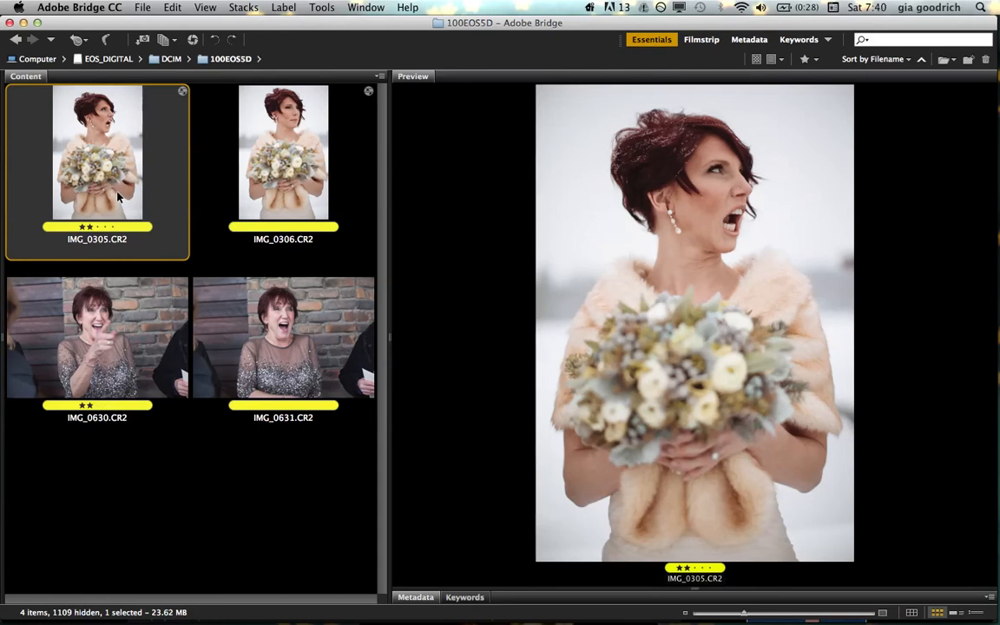
key("Right")
key("Right")
Alternate between IMG_0630.CR2 and IMG_0631.CR2 to compare the two expressions of the laughing woman.
left_click(112, 347)
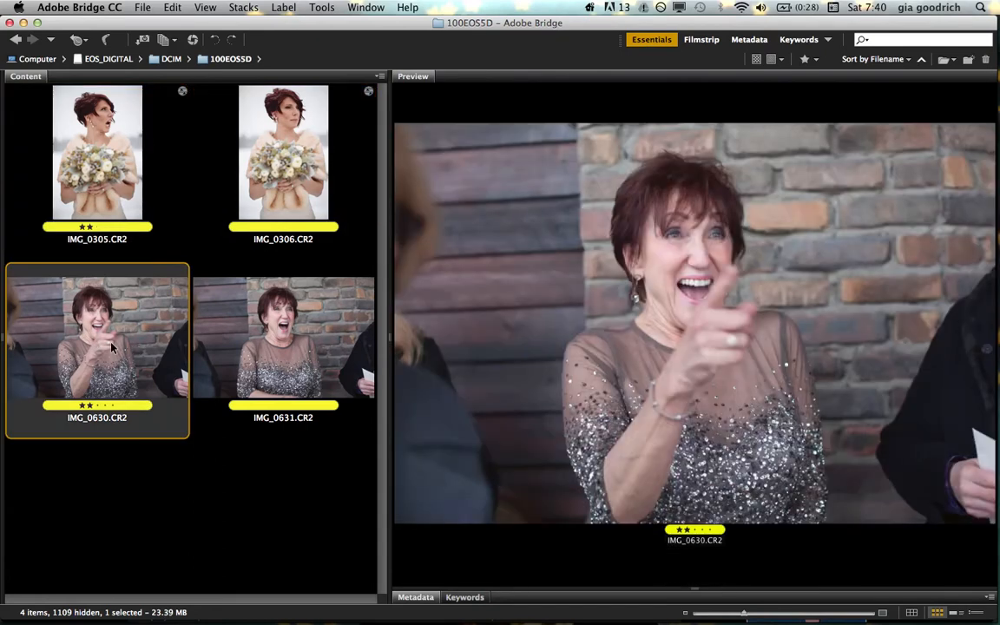
key("Right")
key("Left")
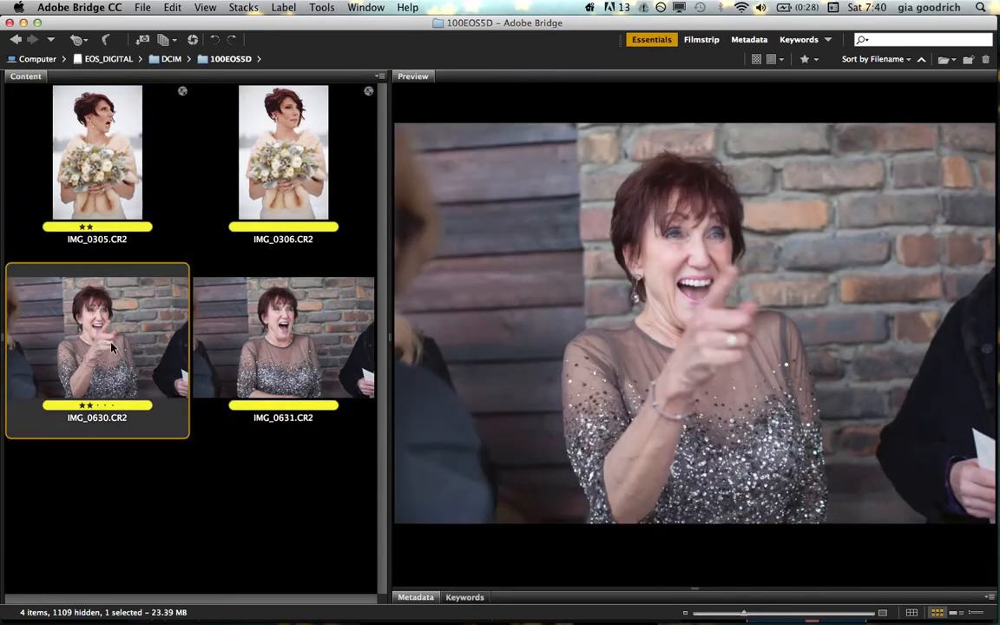
key("Right")
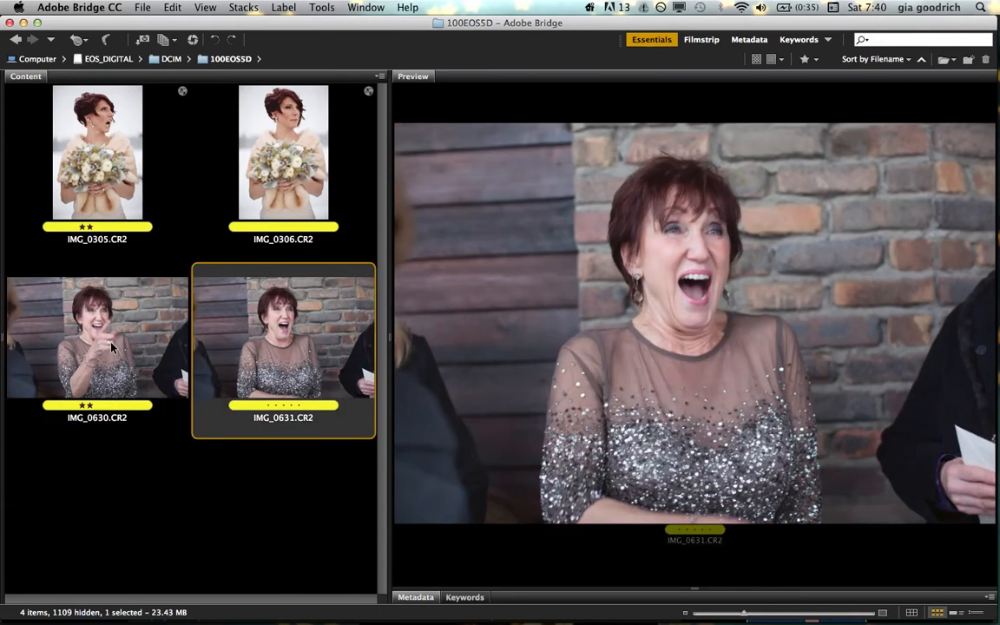
key("Left")
key("Right")
key("Left")
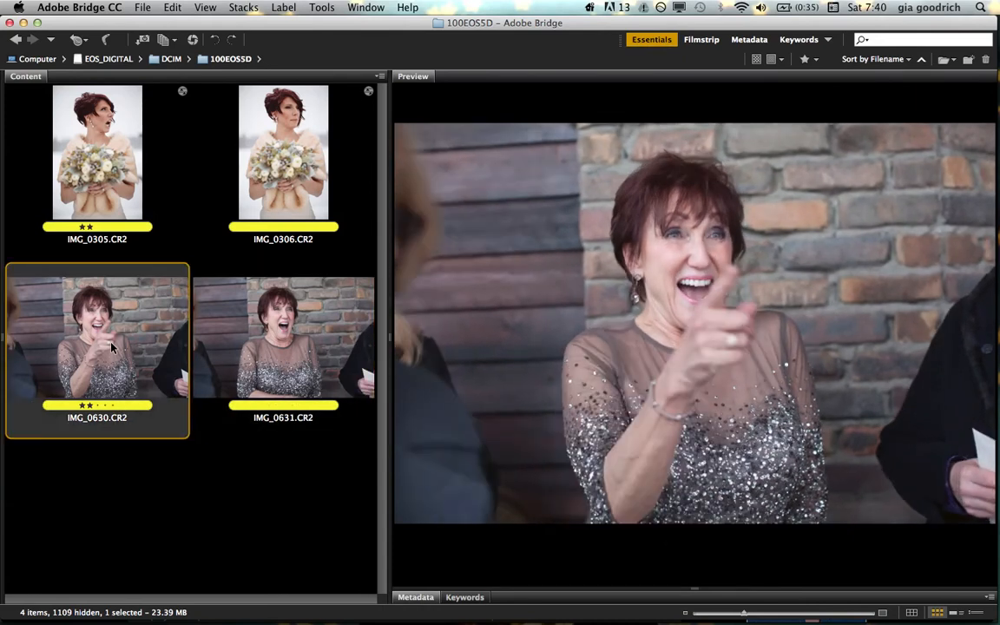
key("Right")
key("Left")
Alternate repeatedly between IMG_0305.CR2 and IMG_0306.CR2 to examine the change in the bride's pose and expression.
key("Left")
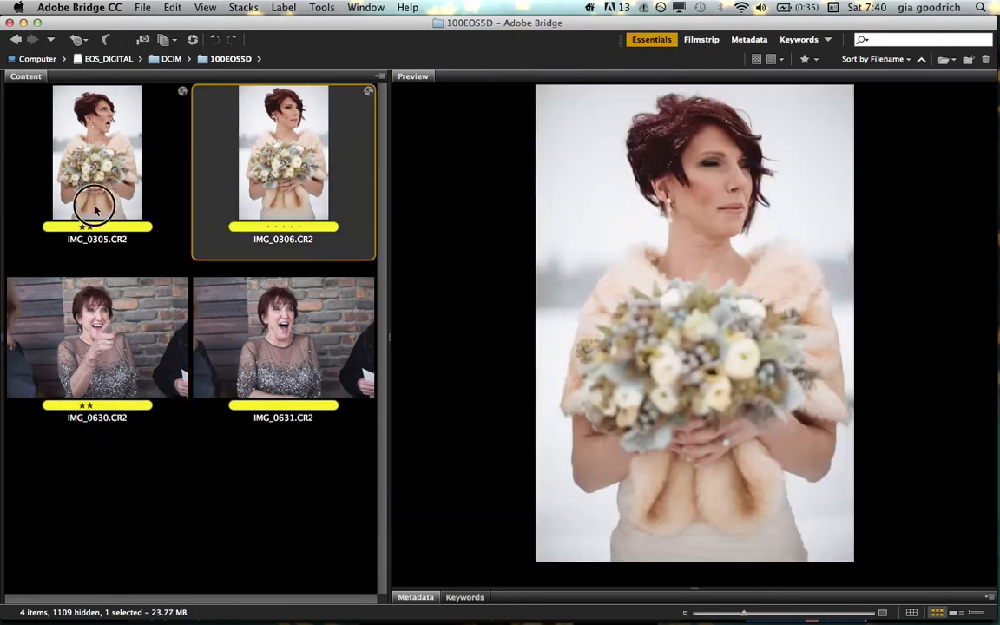
key("Right")
key("Left")
key("Right")
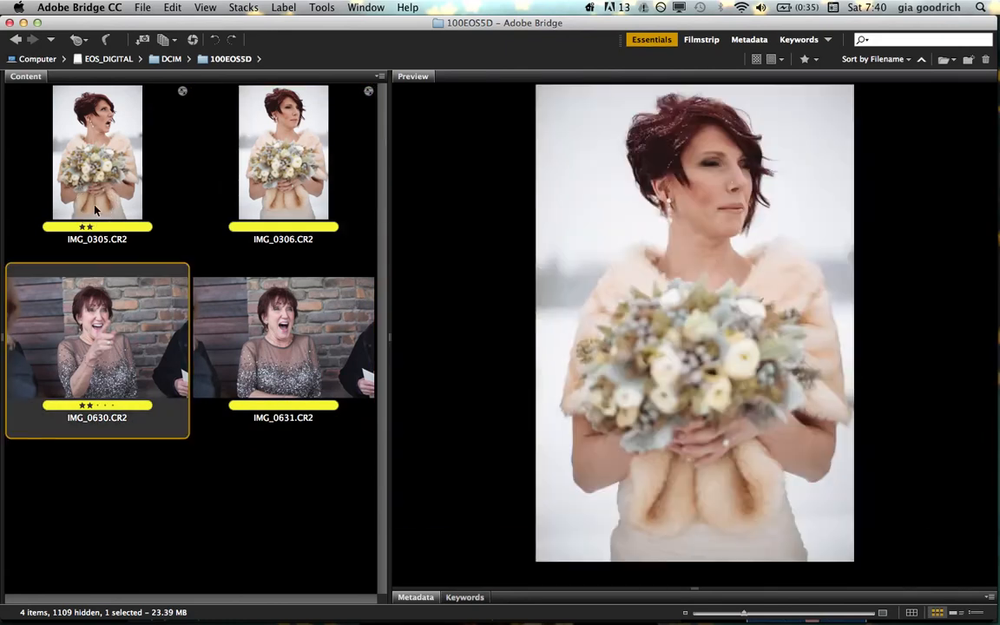
left_click(107, 185)
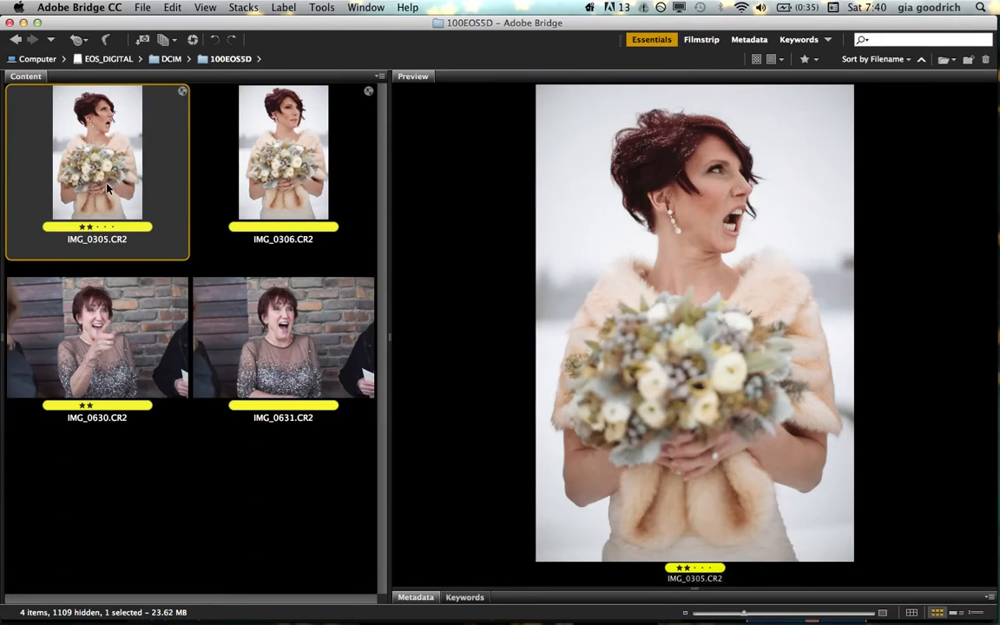
key("Right")
key("Left")
key("Right")
key("Left")
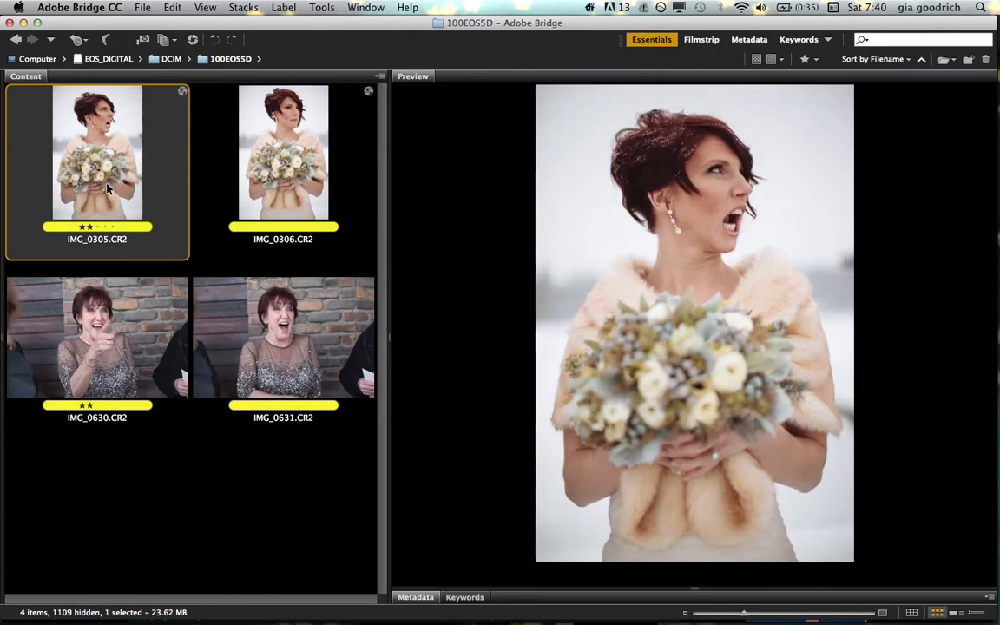
key("Right")
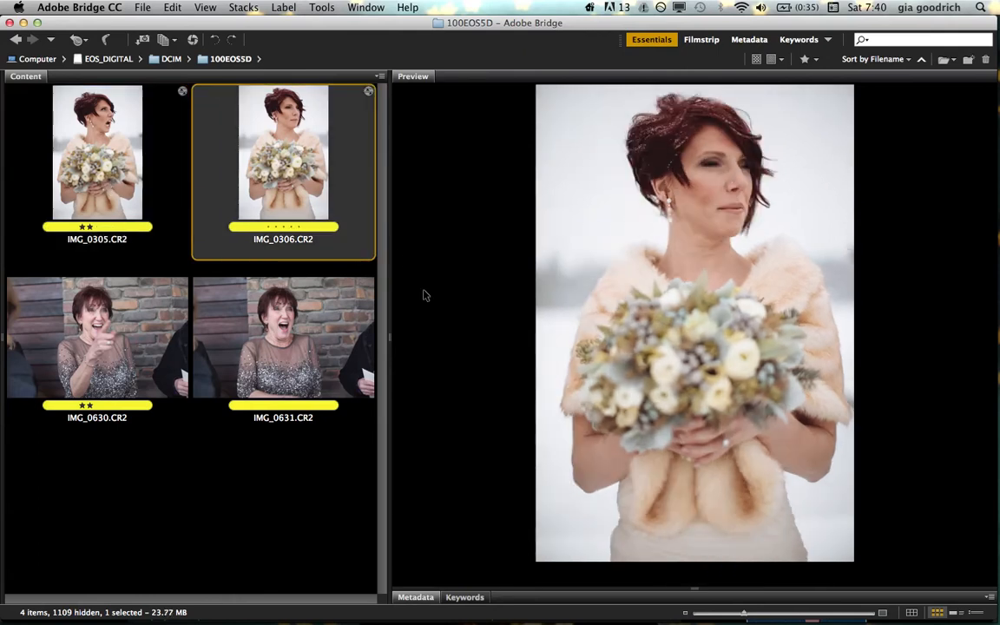
key("Left")
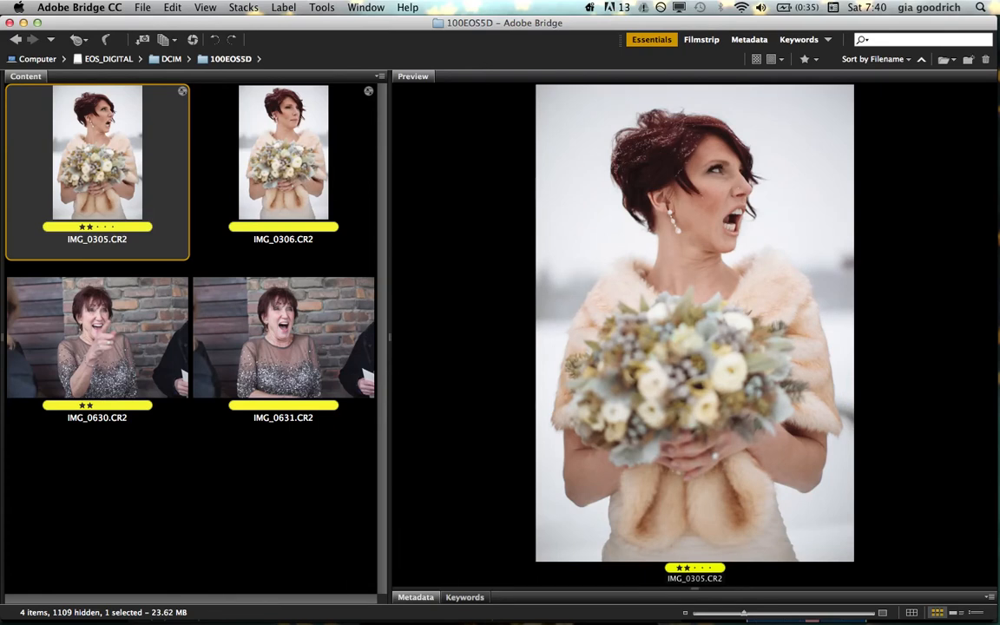
Switch to Photoshop and hide layer 1 of rachel gif.psd to inspect the photo on layer 2.
mouse_move(376, 599)
left_click(375, 599)
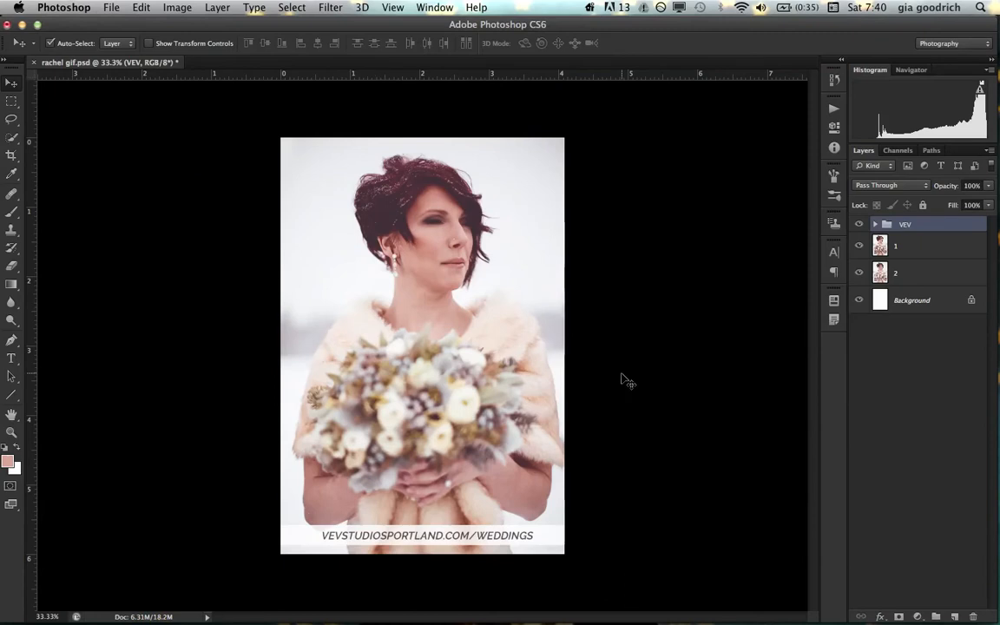
left_click(928, 250)
left_click(859, 249)
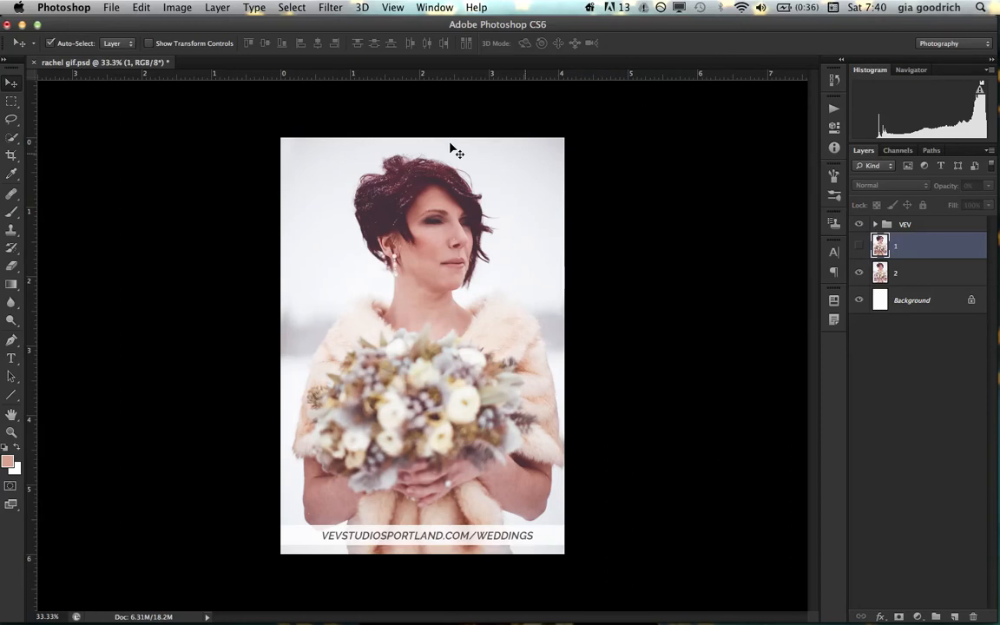
left_click(902, 274)
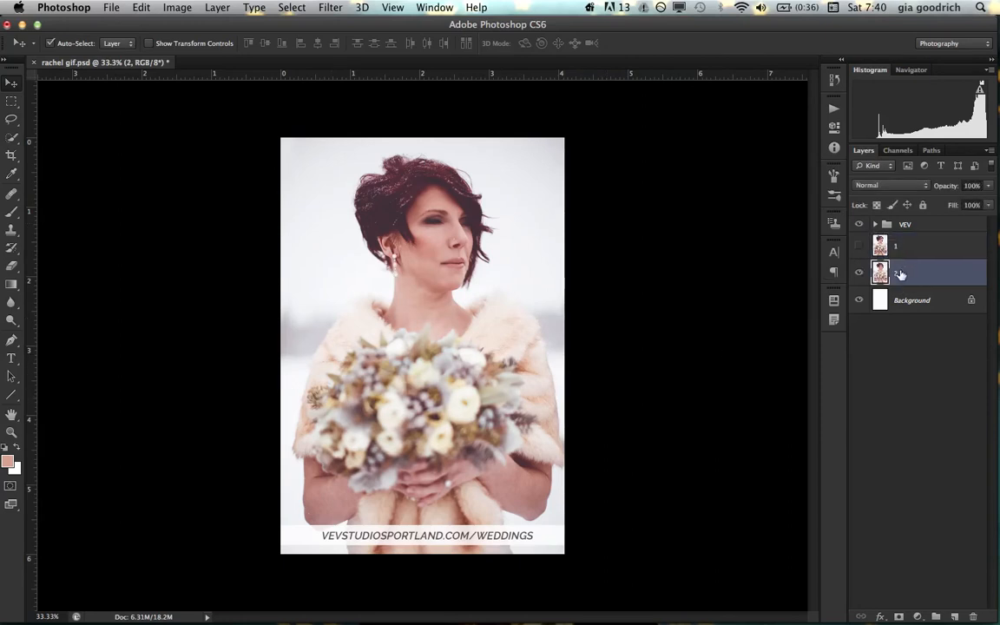
Make layer 1 visible again and set its opacity to 100%.
left_click(859, 246)
left_click(923, 245)
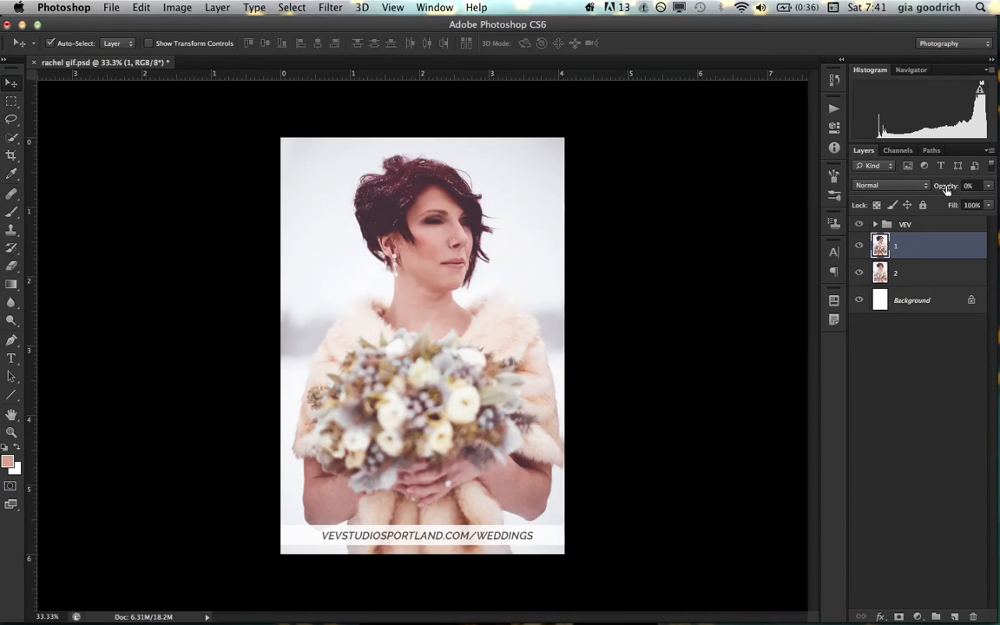
left_click_drag(938, 185, 959, 189)
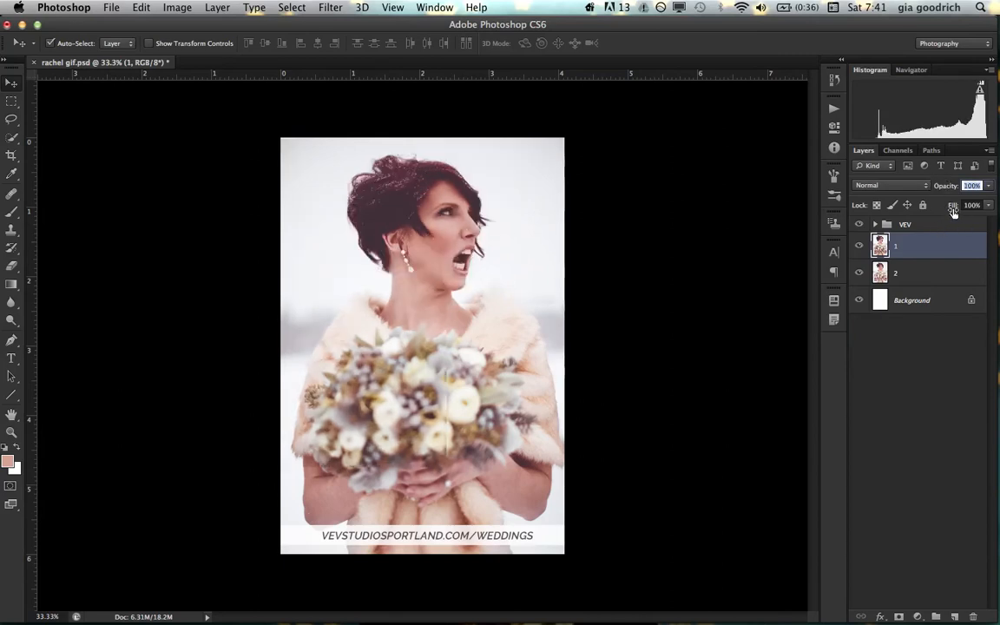
Try lowering layer 1's fill to 32%, and undo the change.
left_click_drag(952, 206, 905, 214)
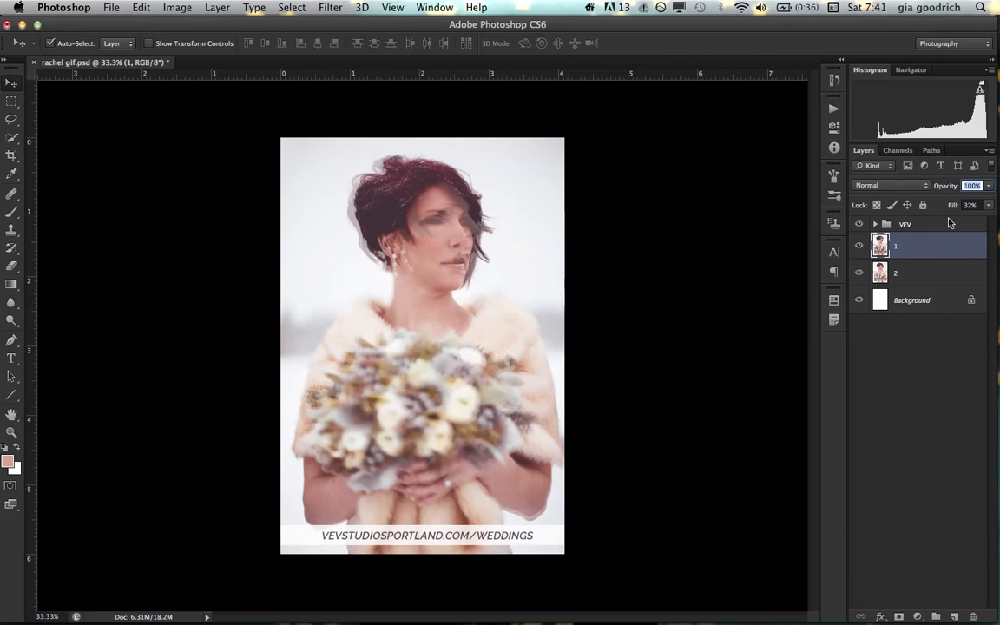
key("super+z")
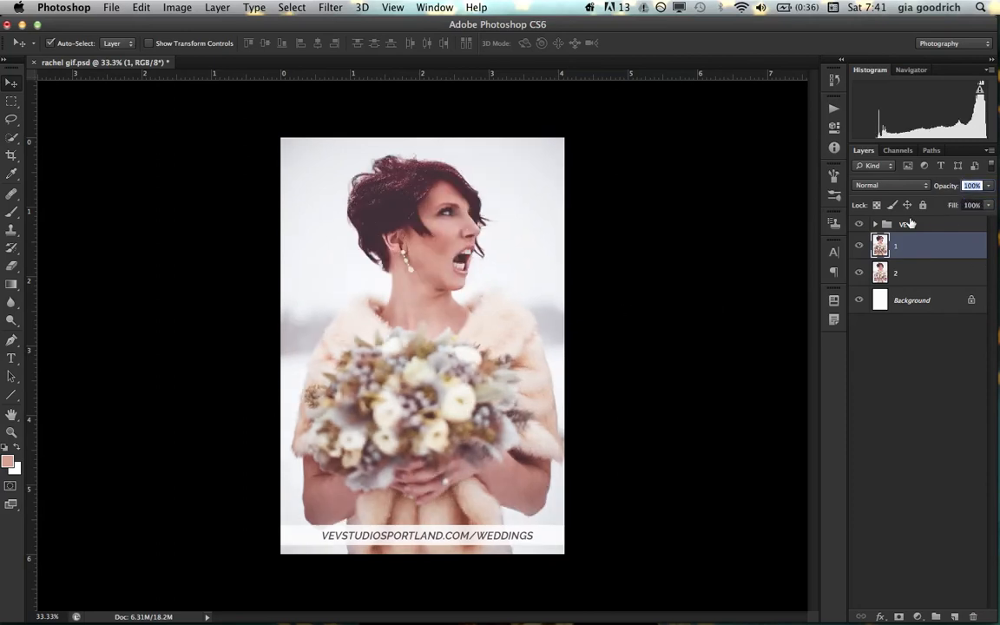
Preview the artwork without layer 1 and without the VEV text group, restoring the visibility of each.
left_click(857, 248)
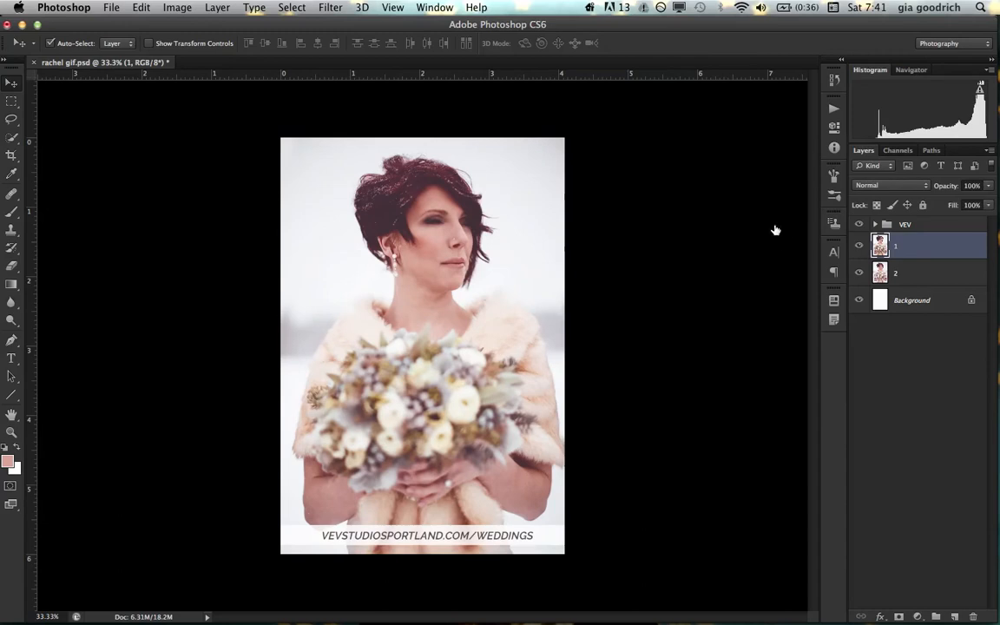
key("super+z")
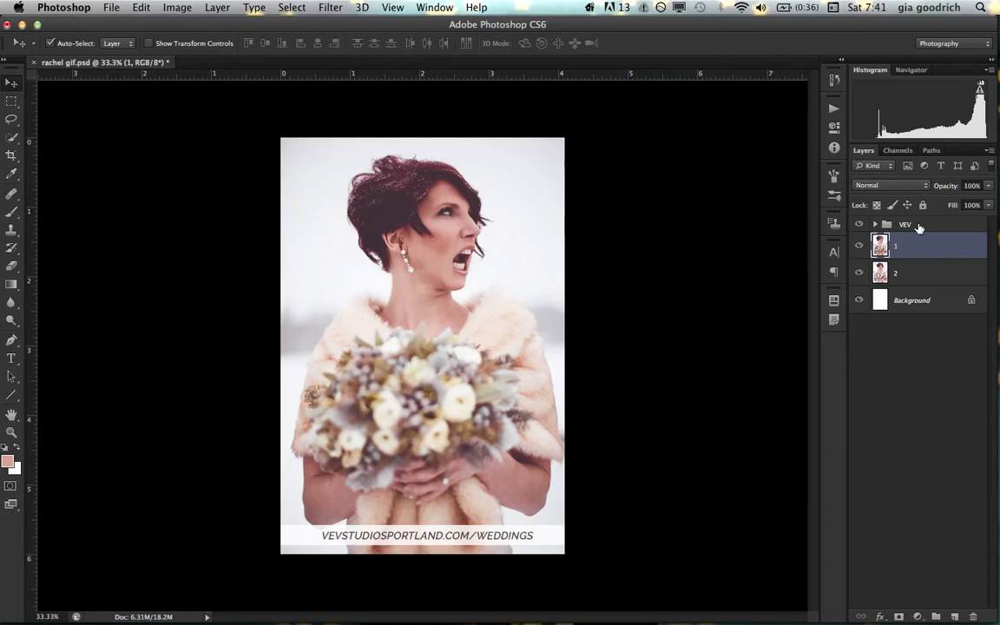
left_click(857, 226)
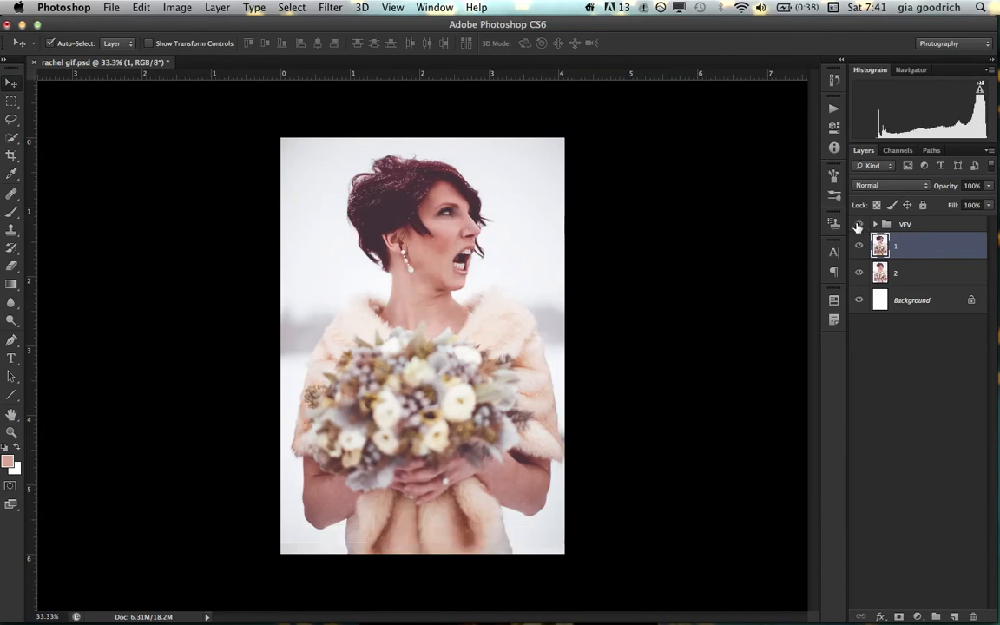
left_click(857, 225)
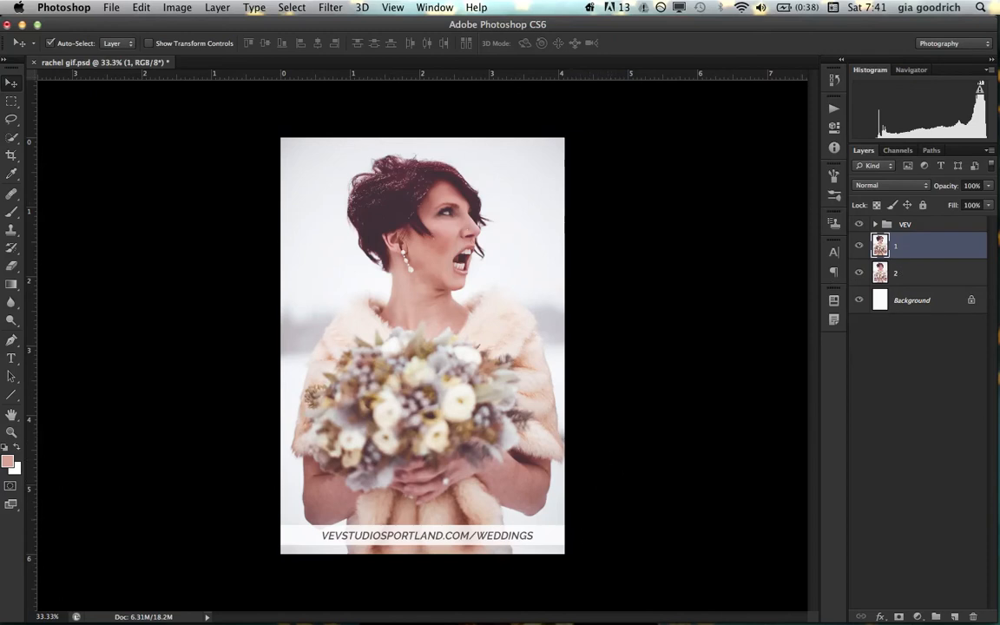
left_click(427, 8)
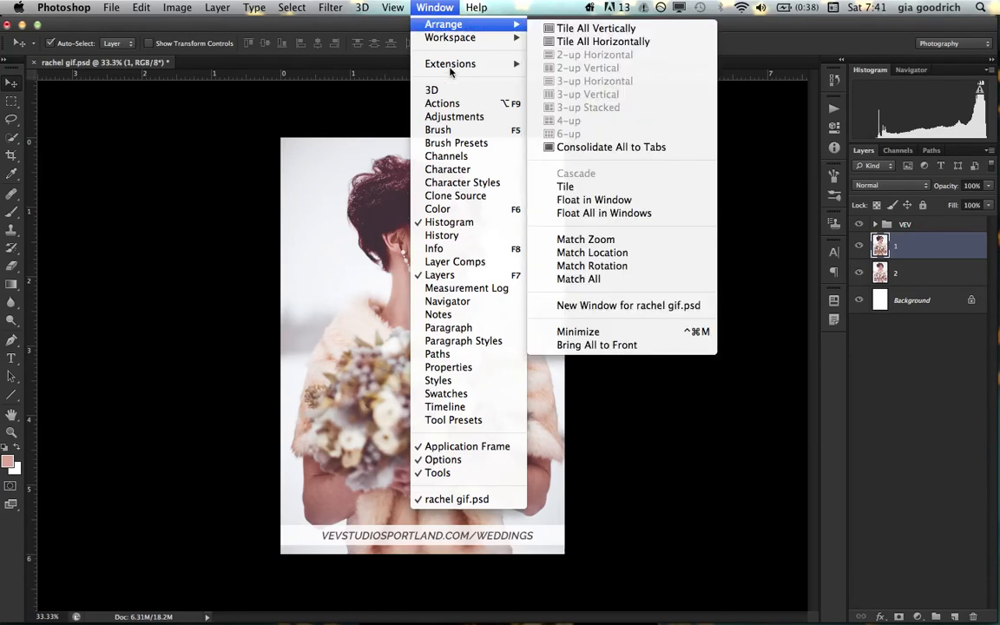
mouse_move(450, 72)
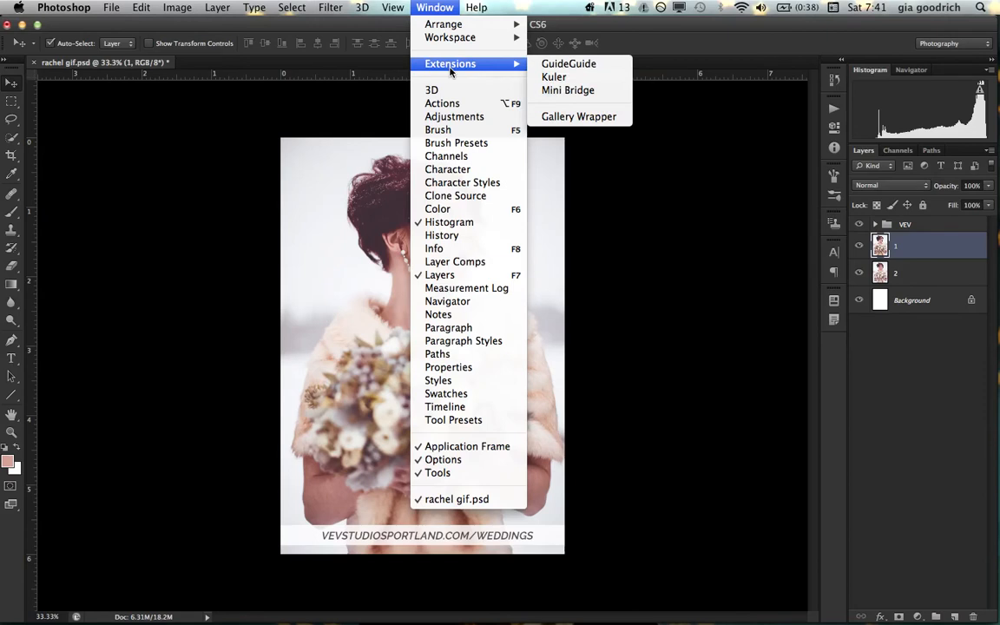
mouse_move(449, 36)
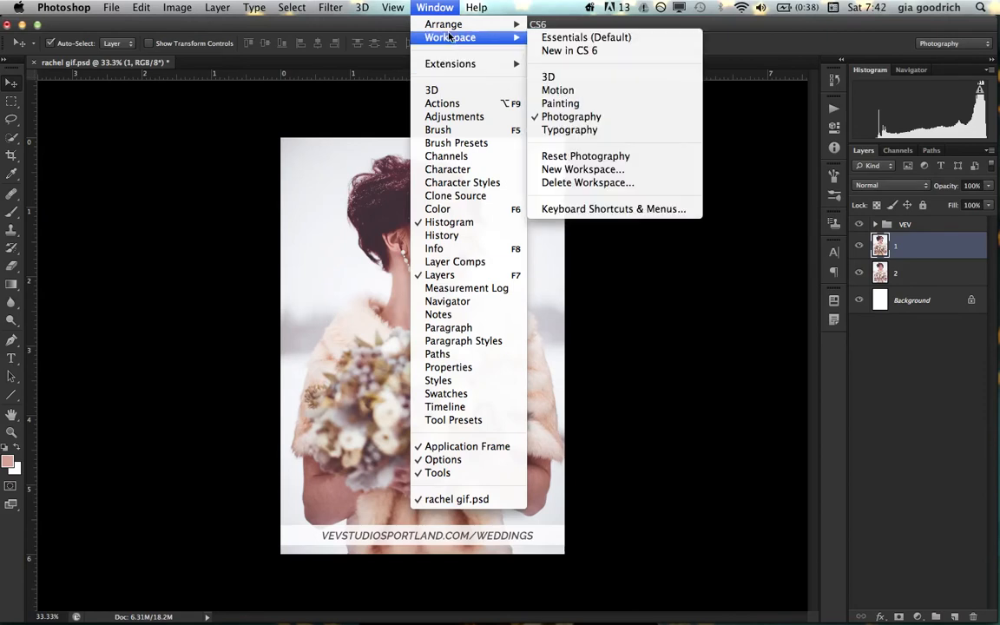
left_click(763, 415)
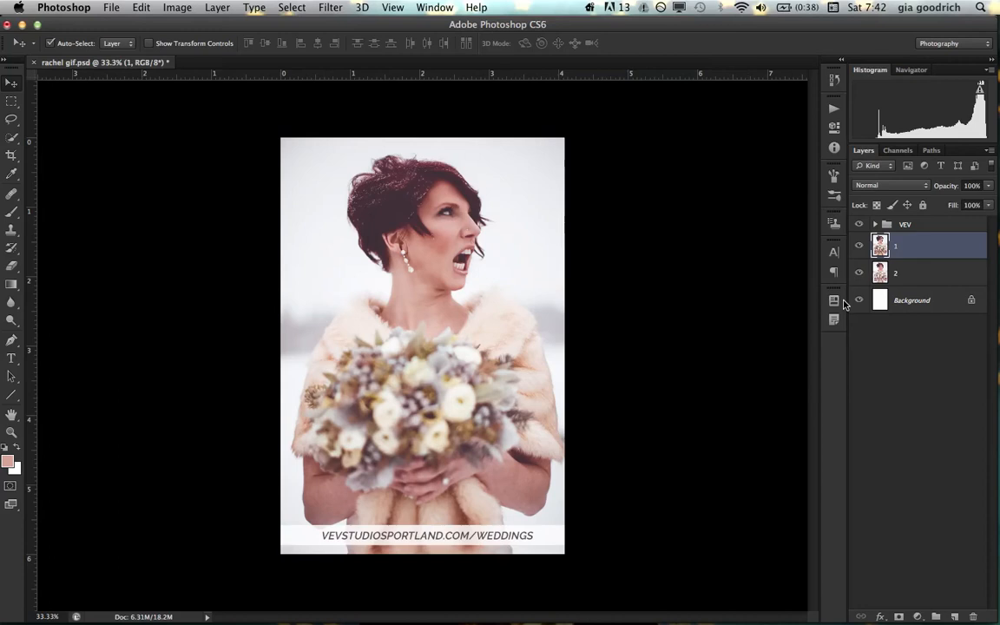
Show the Timeline and convert it to a frame animation, accepting the conversion and selecting the first frame.
left_click(431, 8)
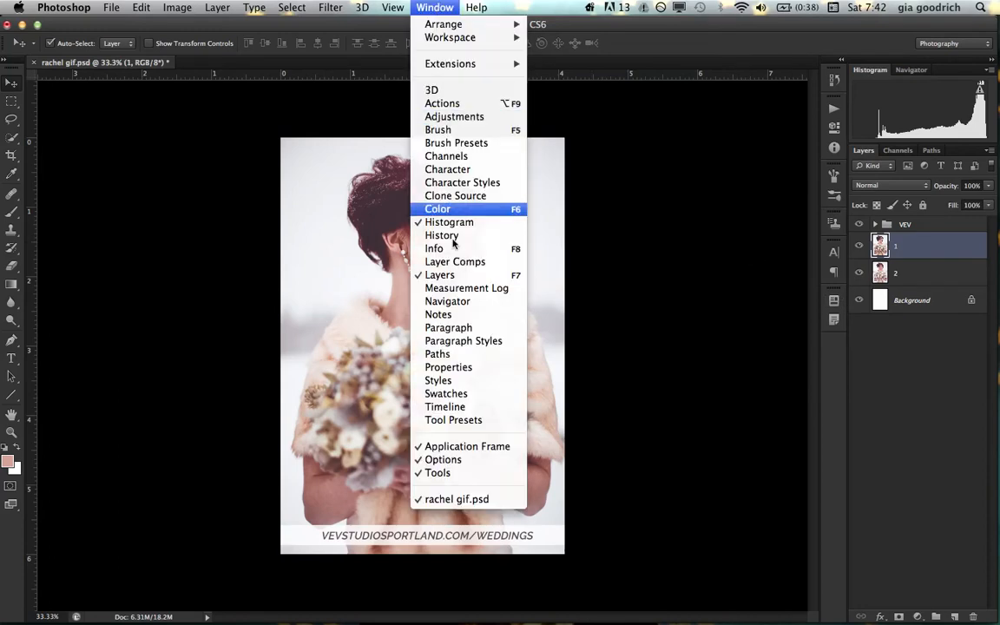
left_click(445, 406)
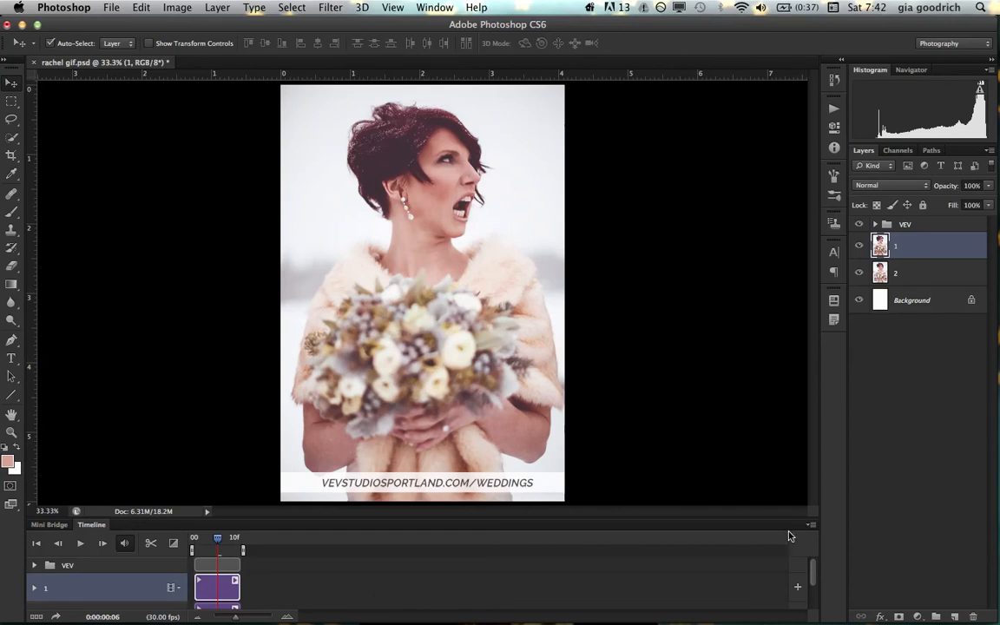
left_click(811, 525)
mouse_move(849, 403)
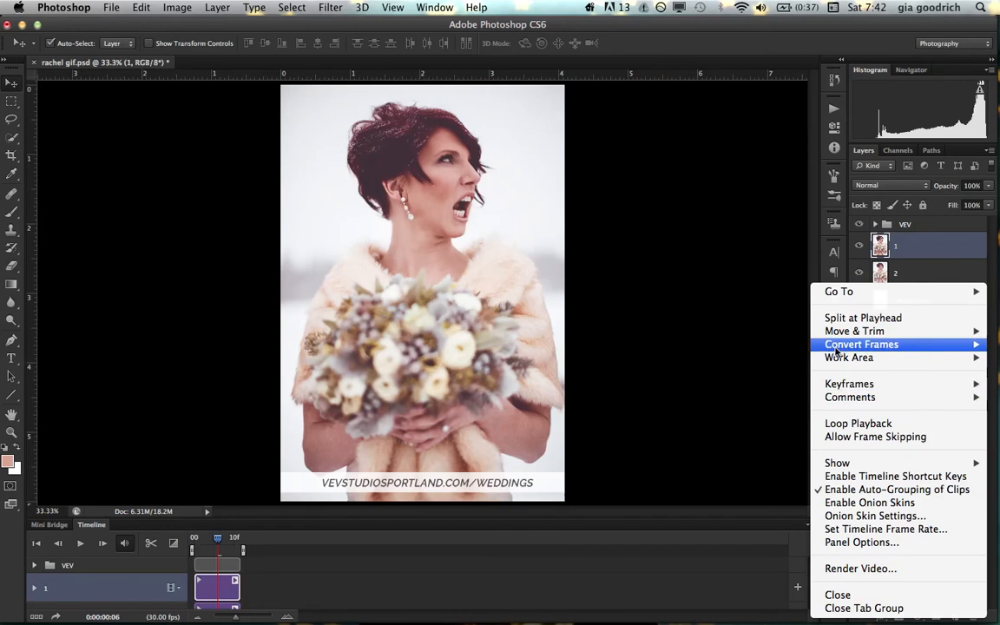
mouse_move(836, 347)
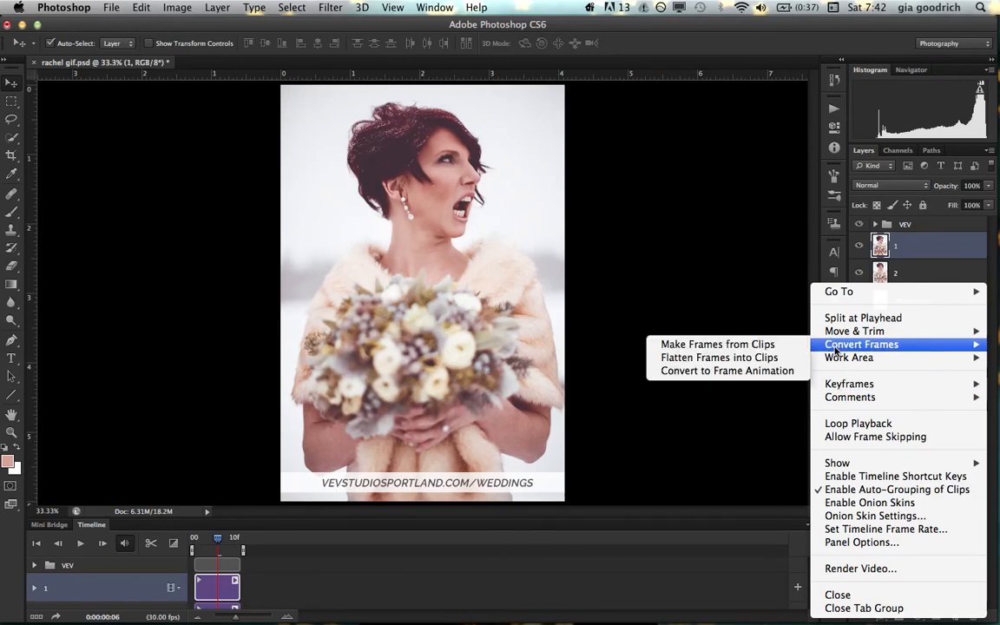
left_click(792, 373)
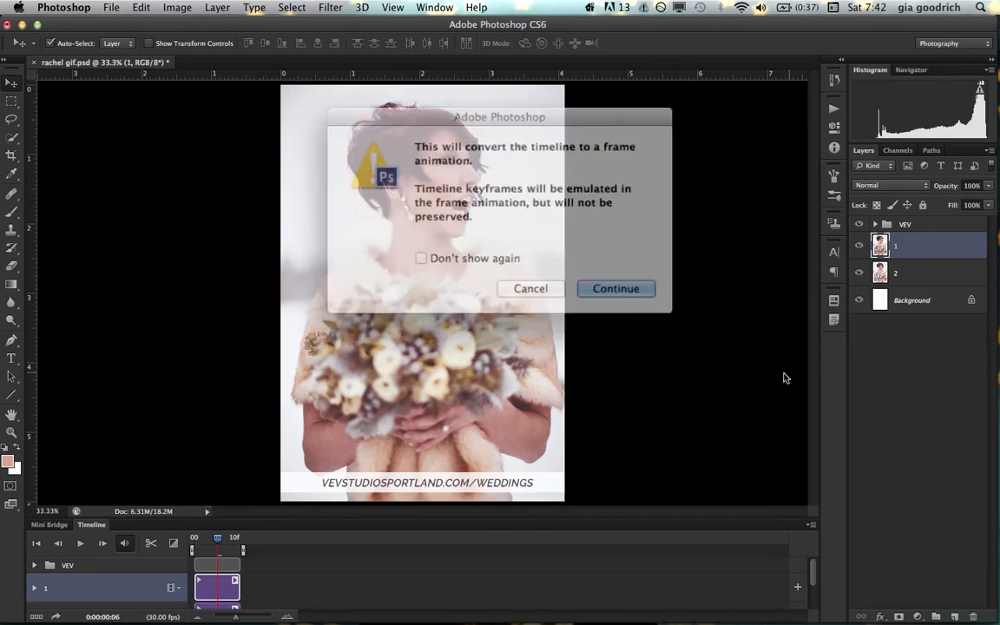
left_click(586, 276)
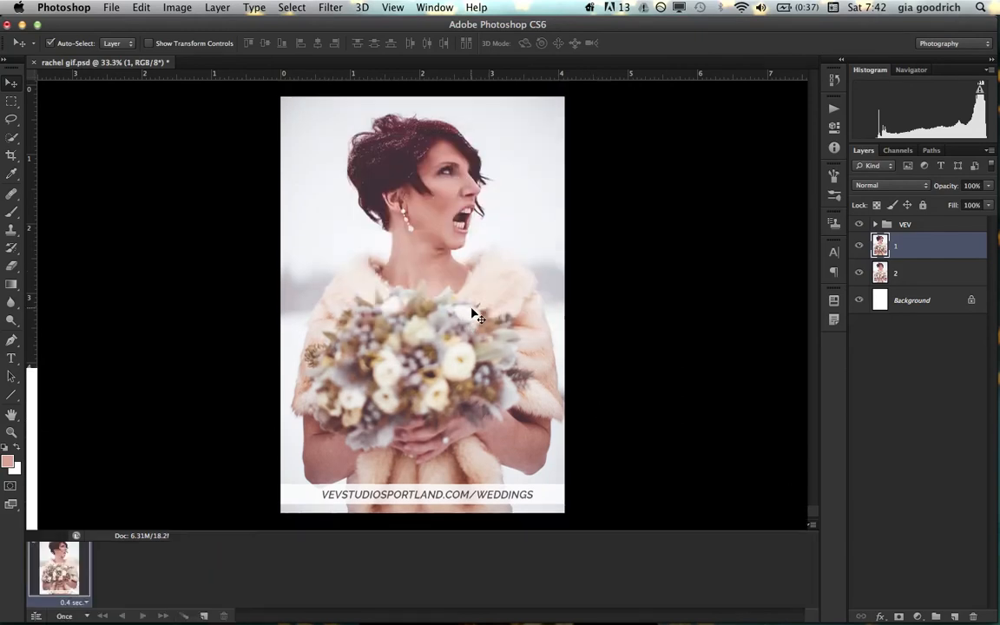
left_click(50, 583)
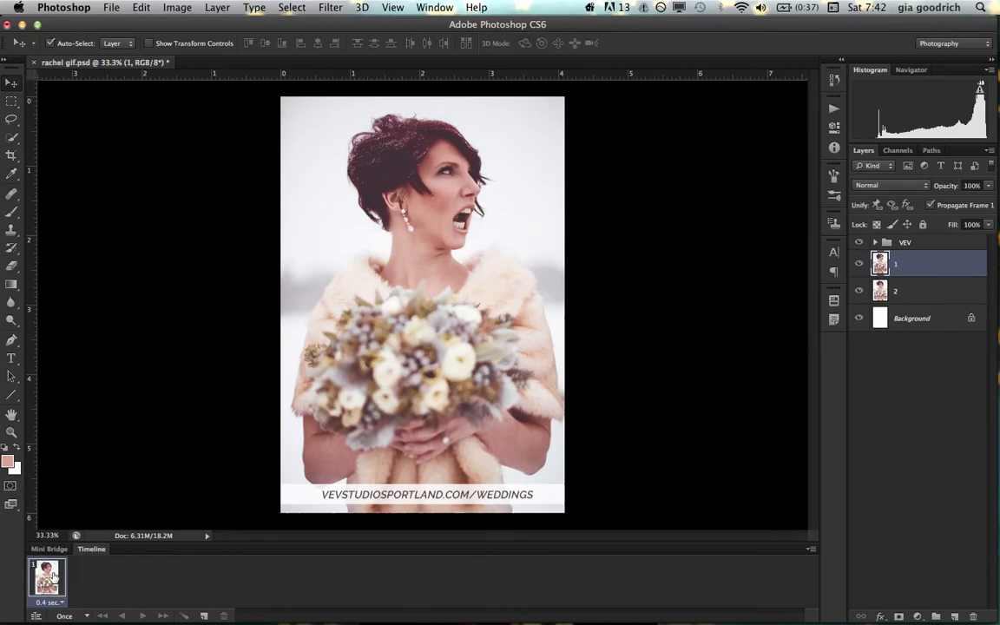
Duplicate the first animation frame and set the delay of the first frame to 0.2 seconds, adjusting the second frame's delay to match.
left_click(205, 616)
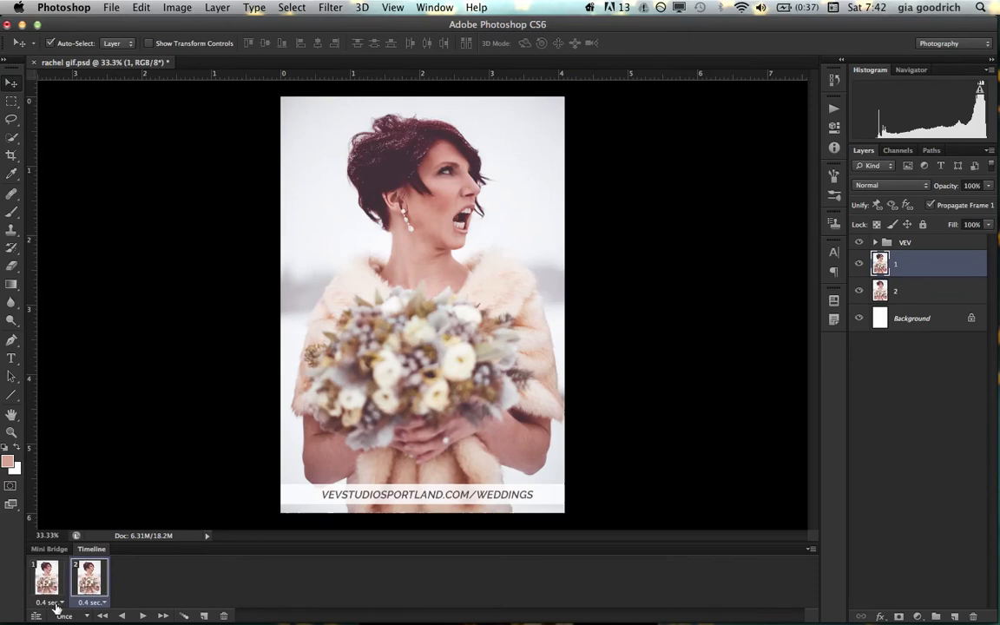
left_click(55, 603)
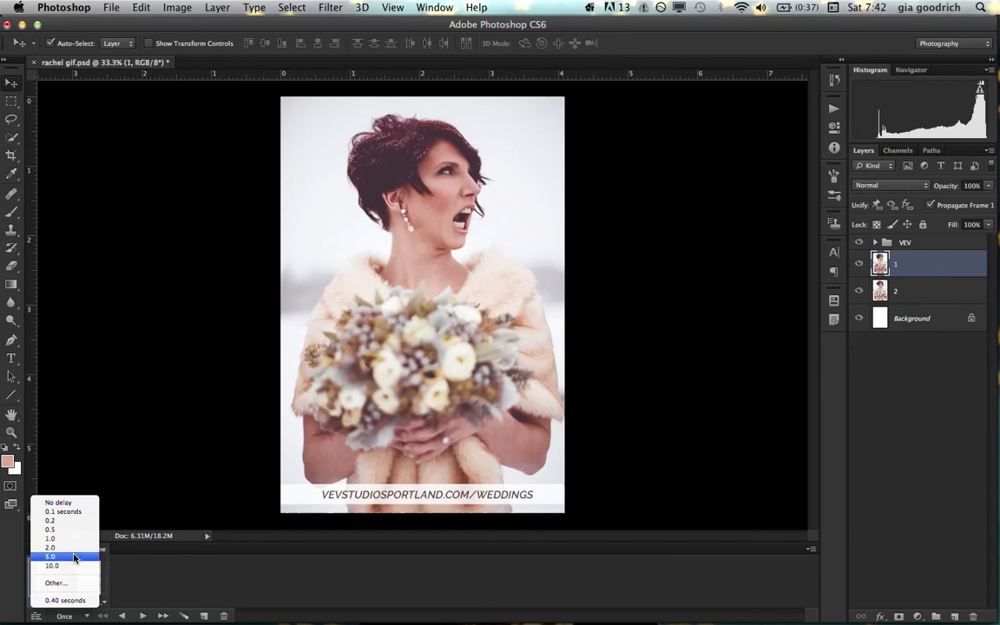
left_click(65, 599)
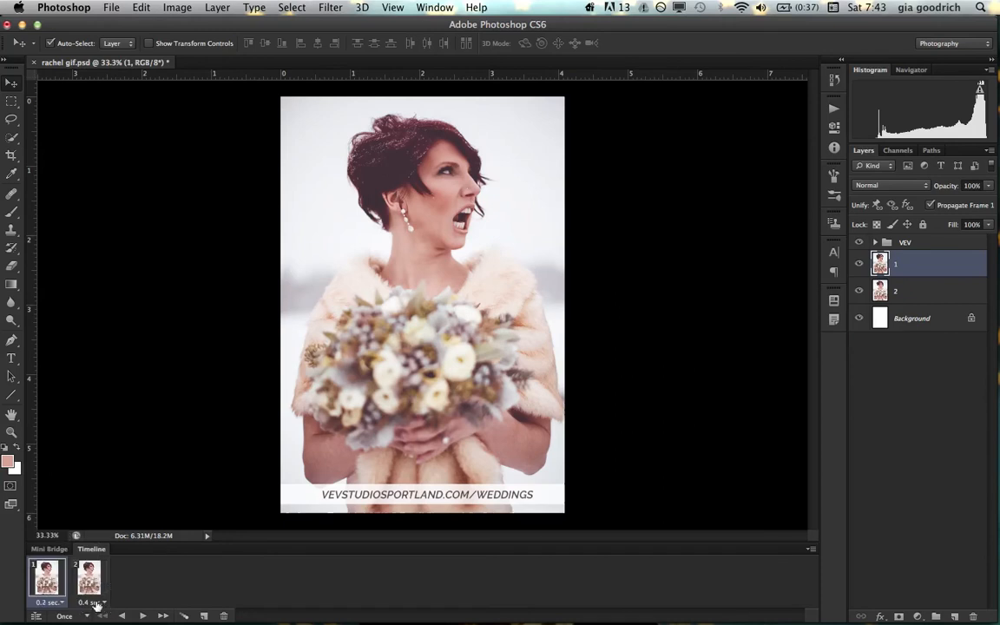
left_click(94, 602)
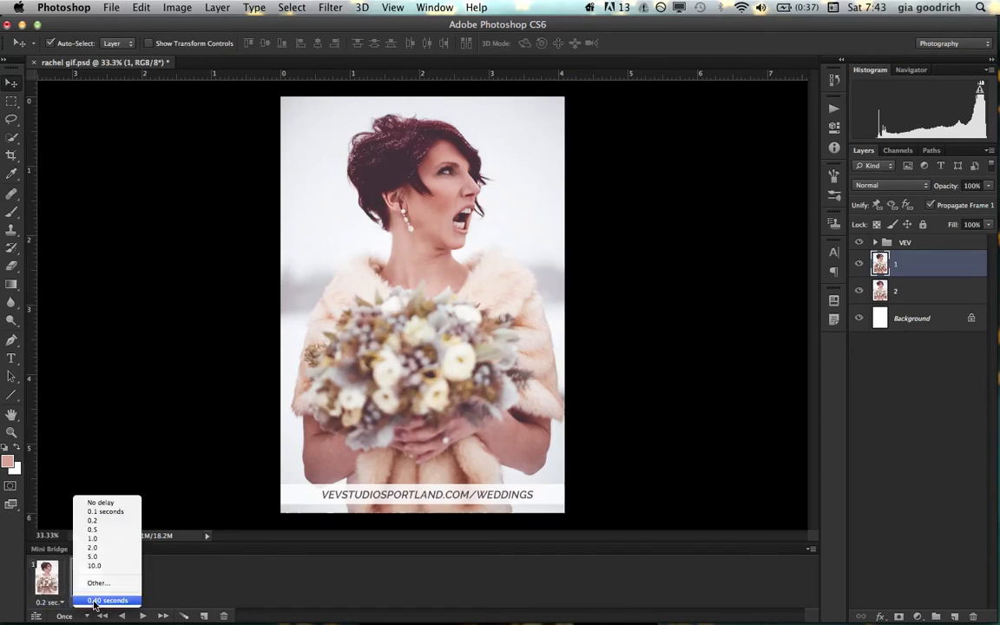
left_click(97, 524)
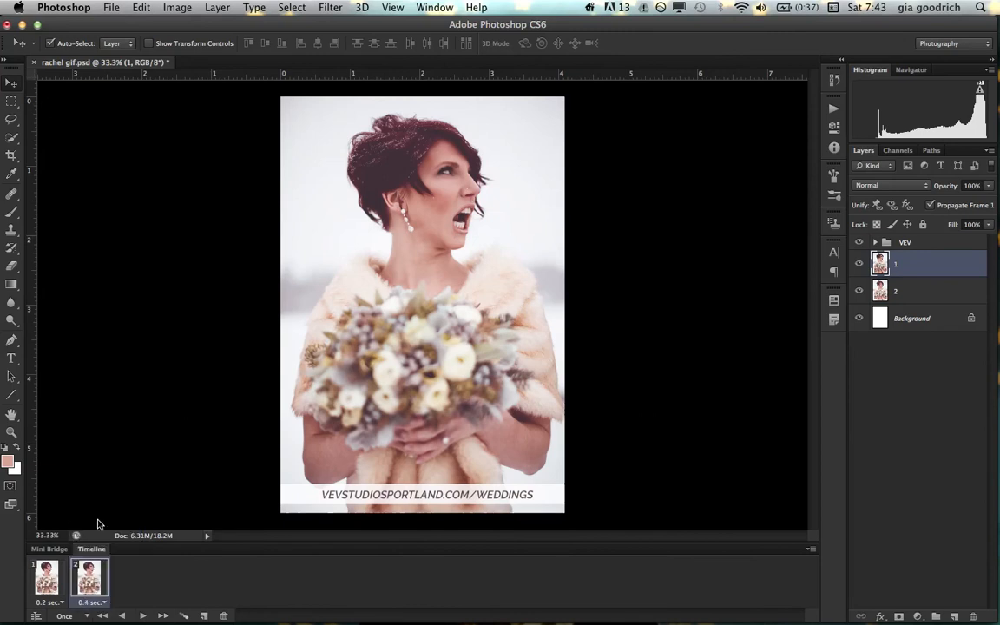
Set the frame animation's looping to Forever and play it.
left_click(86, 616)
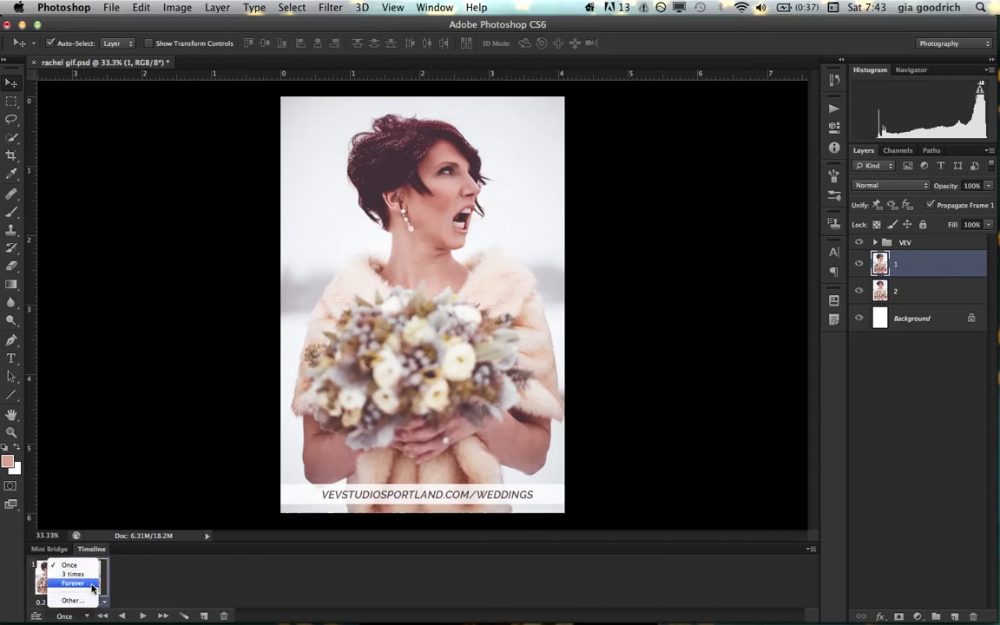
left_click(92, 584)
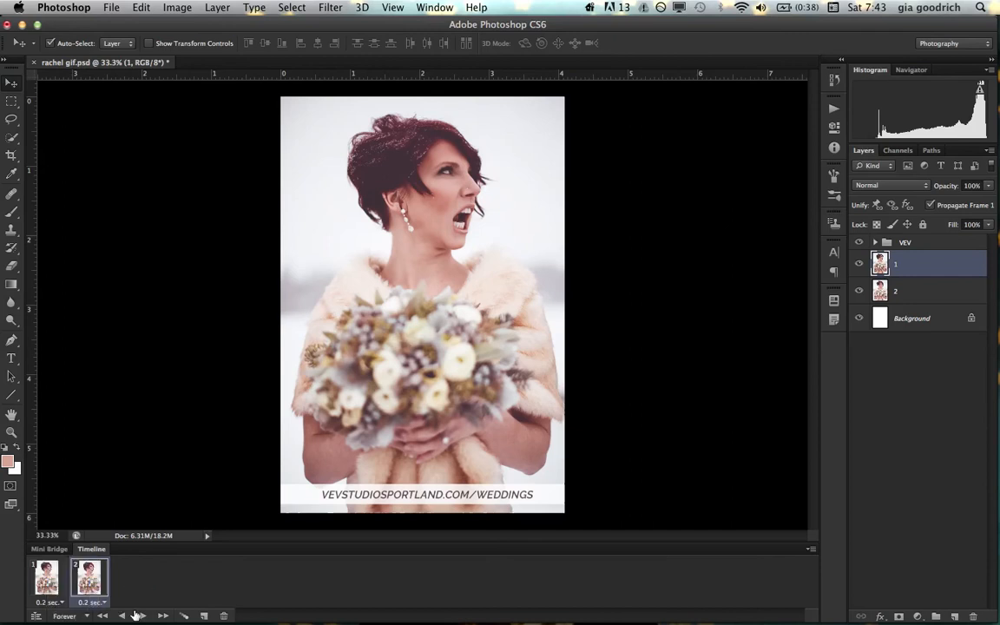
left_click(139, 615)
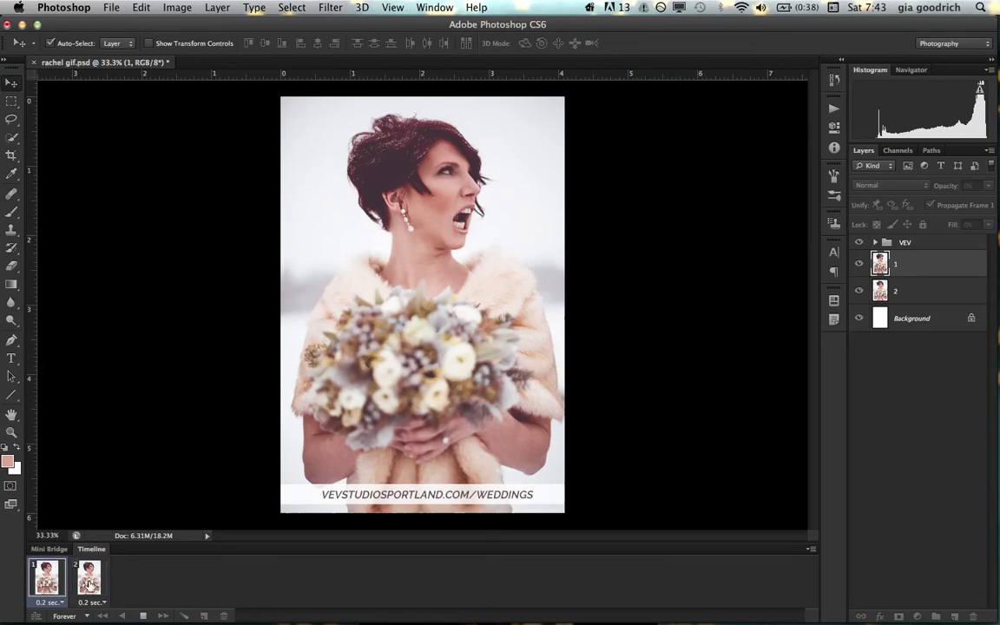
Stop playback, hide layer 1 in the second frame, and preview the animation alternating between the two photos.
left_click(90, 580)
key("space")
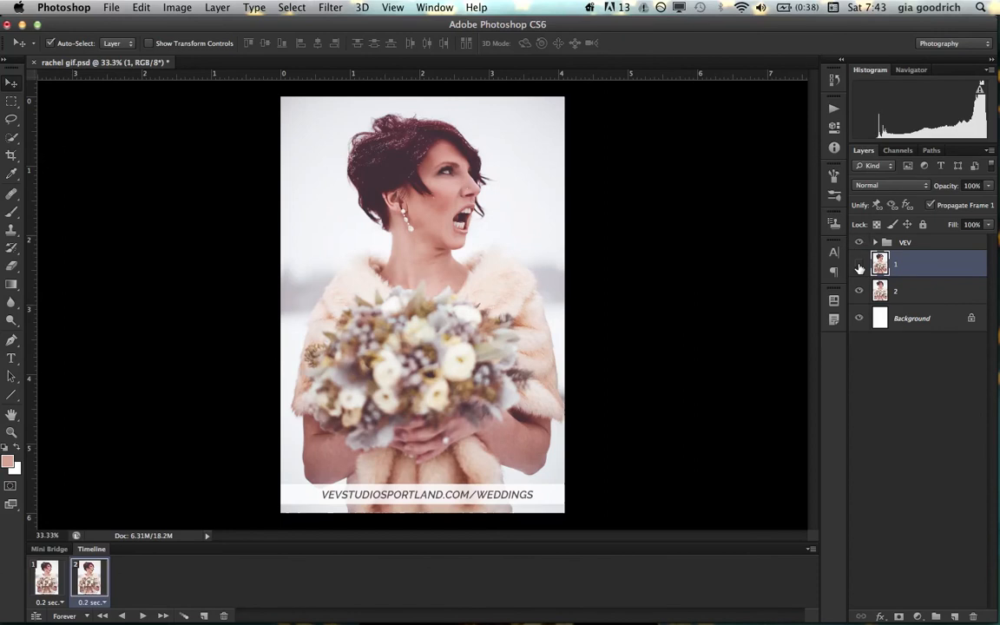
left_click(859, 268)
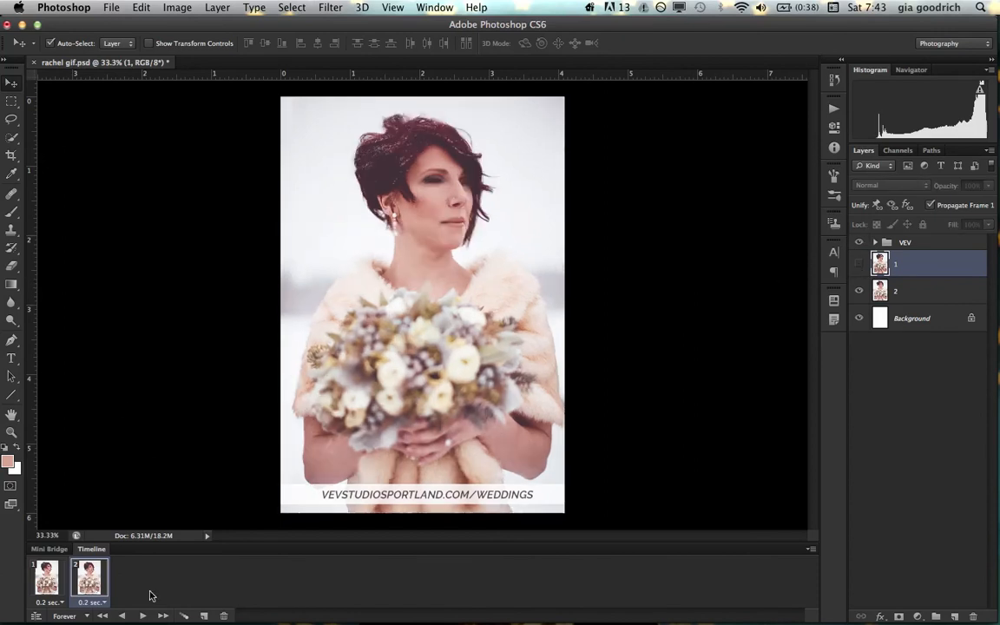
left_click(142, 616)
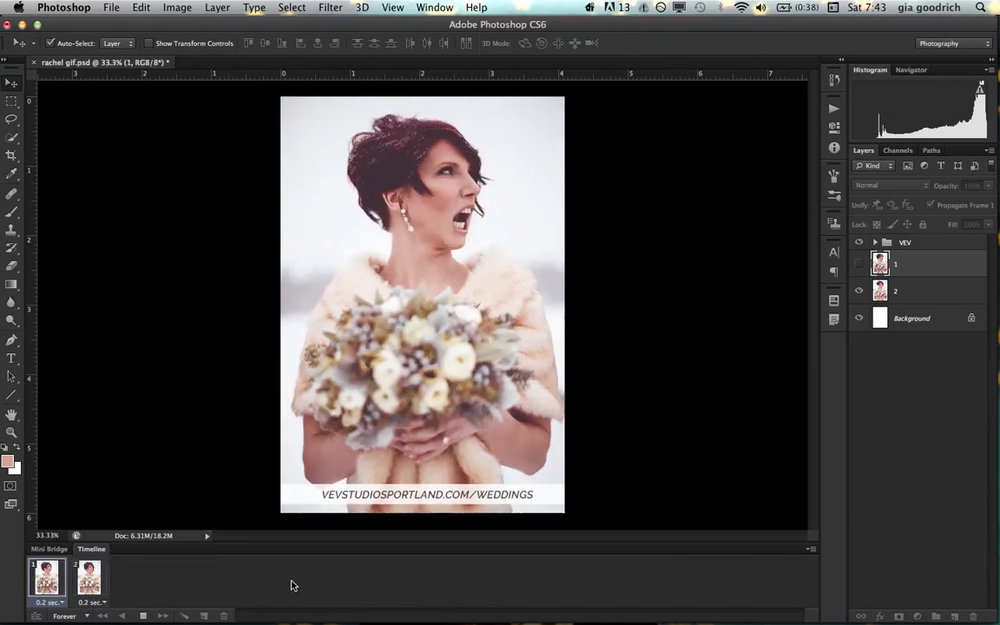
left_click(143, 617)
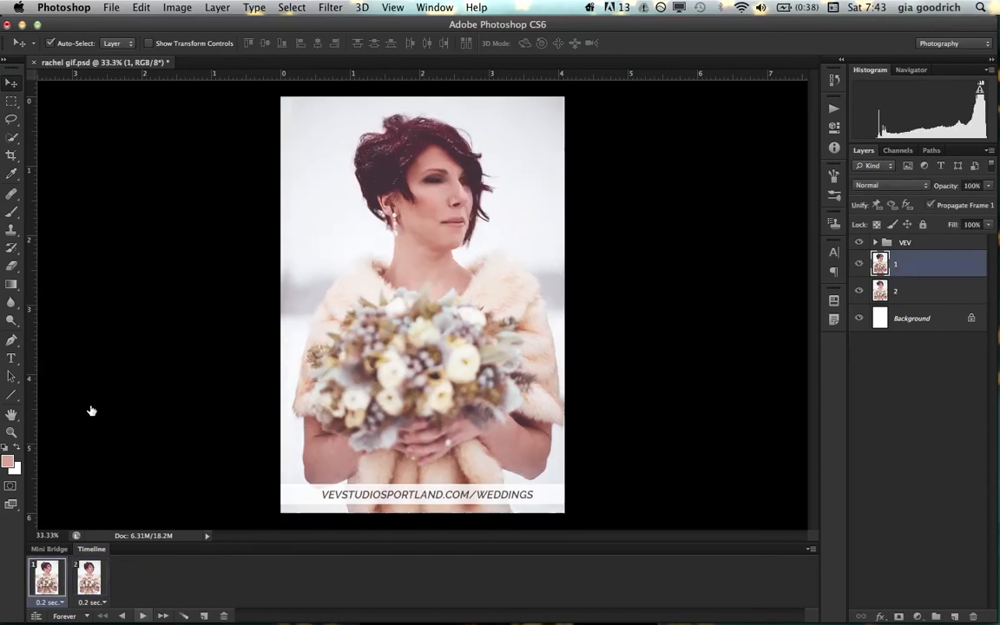
Open Save for Web with the GIF 128 Dithered preset and inspect the bride's face in the optimized preview.
left_click(113, 8)
left_click(174, 196)
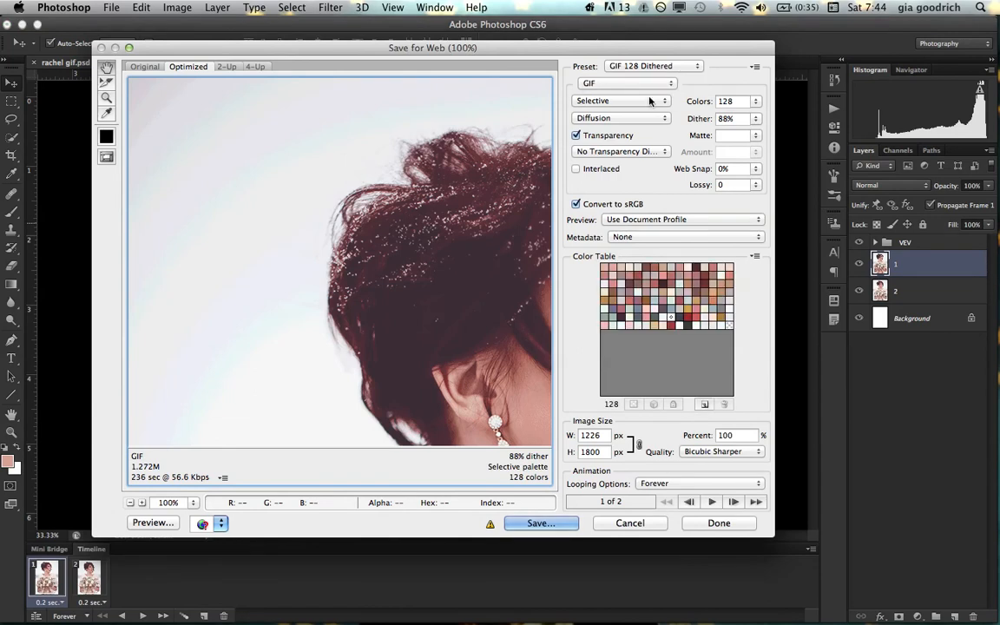
left_click(698, 67)
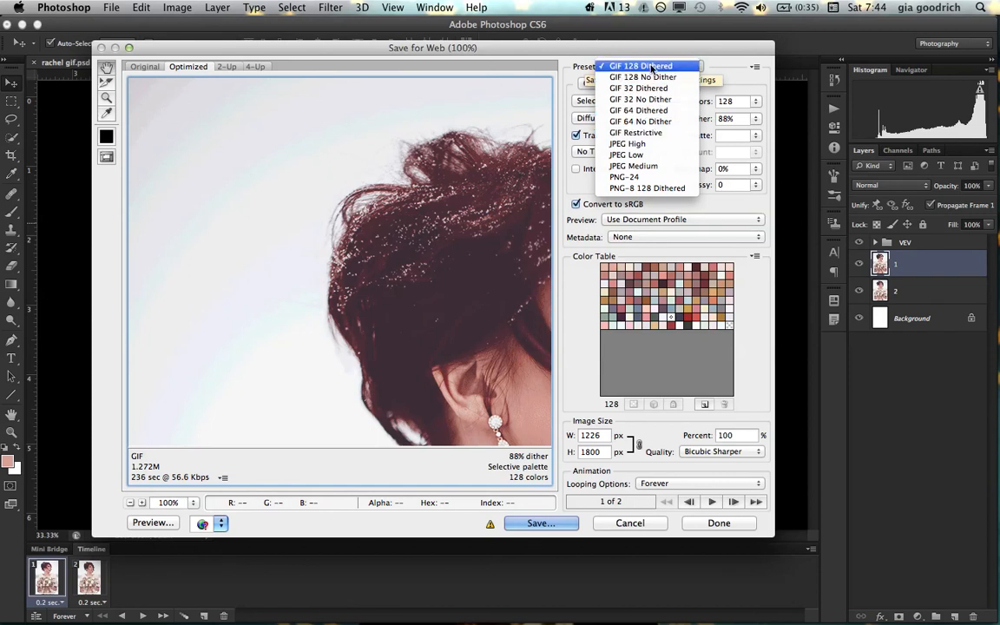
left_click(651, 67)
left_click_drag(473, 362, 337, 328)
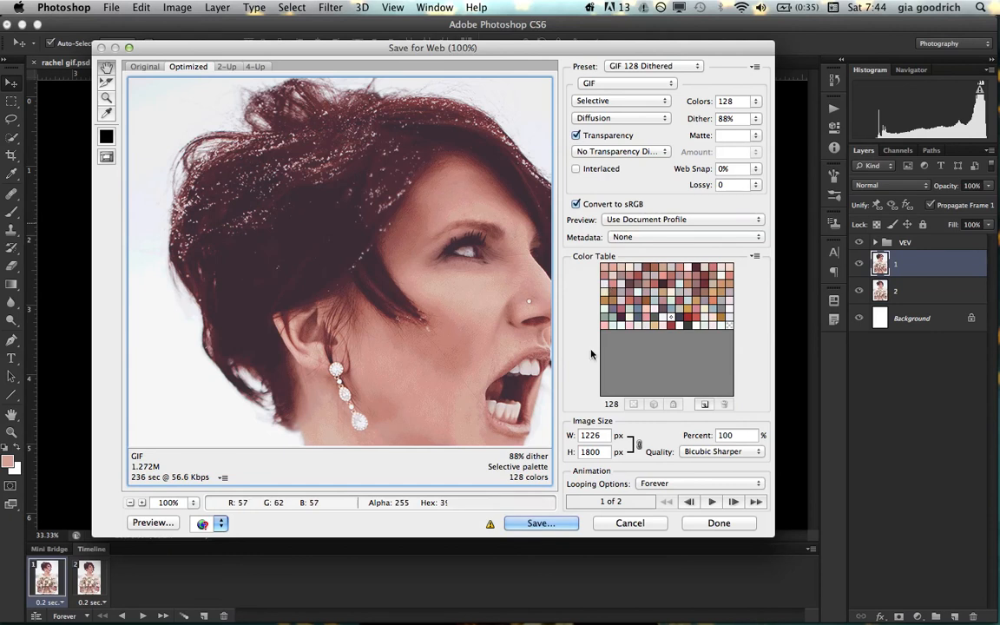
left_click_drag(496, 379, 437, 346)
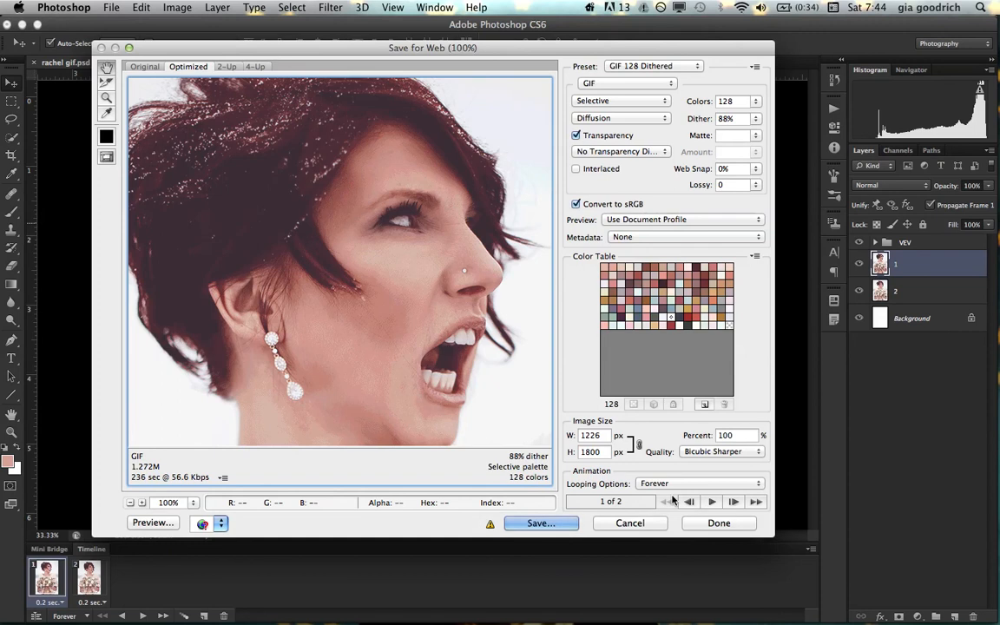
Keep the export looping at Forever, preview the animation in Save for Web, and cancel the export.
left_click(734, 484)
left_click(735, 483)
left_click(711, 501)
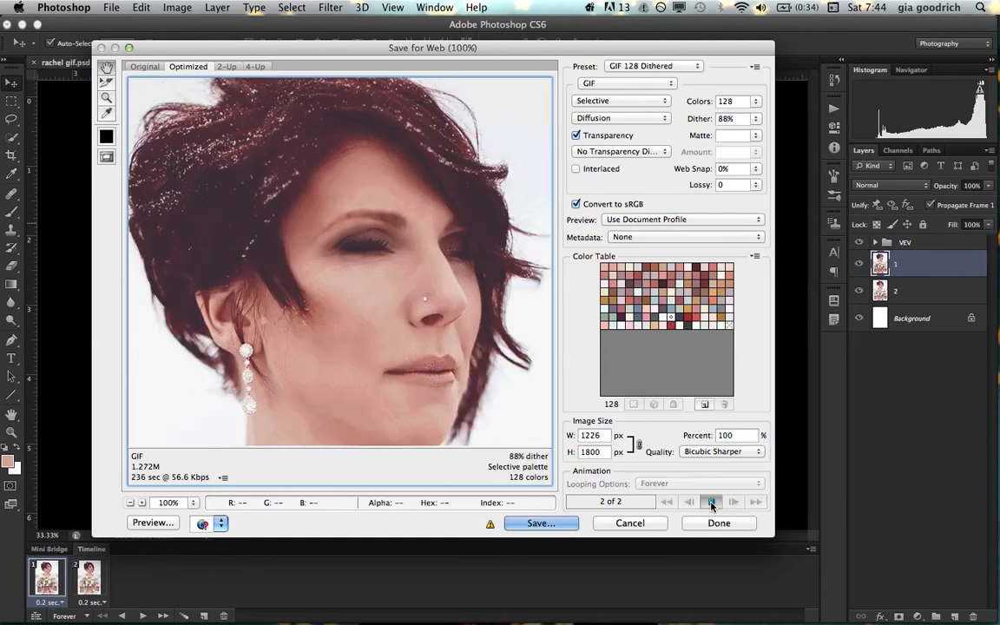
left_click(711, 503)
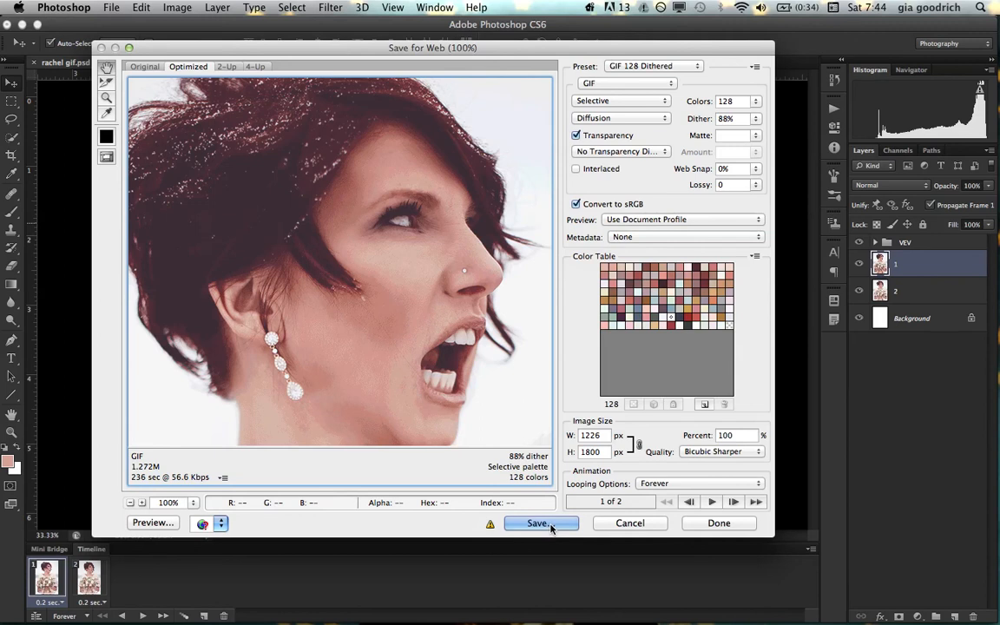
left_click(609, 525)
Switch to Chrome and examine the Giphy home page and the uploaded bride GIF's page, including its share links and details.
mouse_move(328, 599)
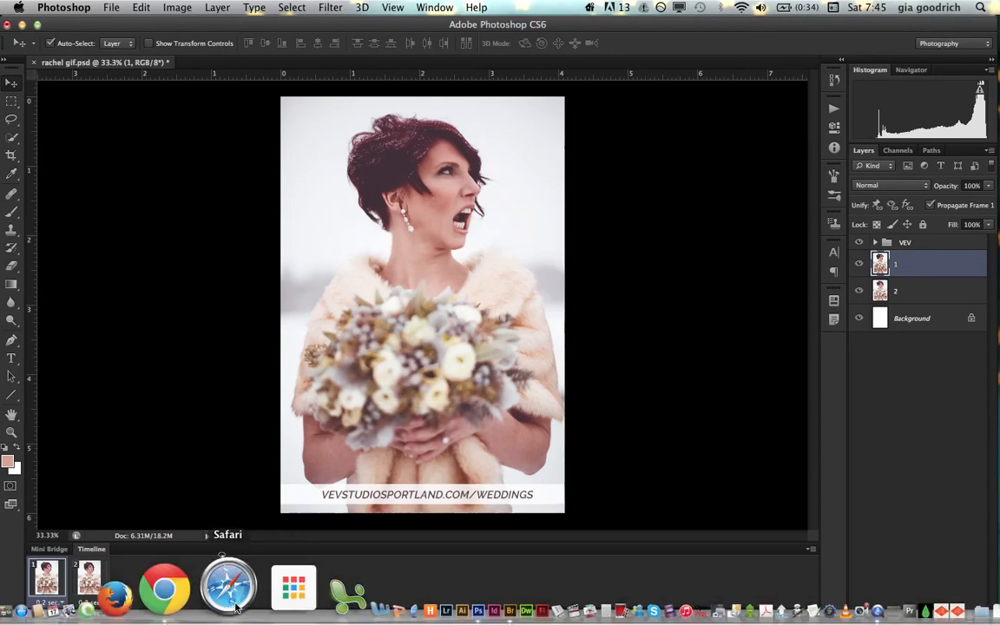
left_click(211, 586)
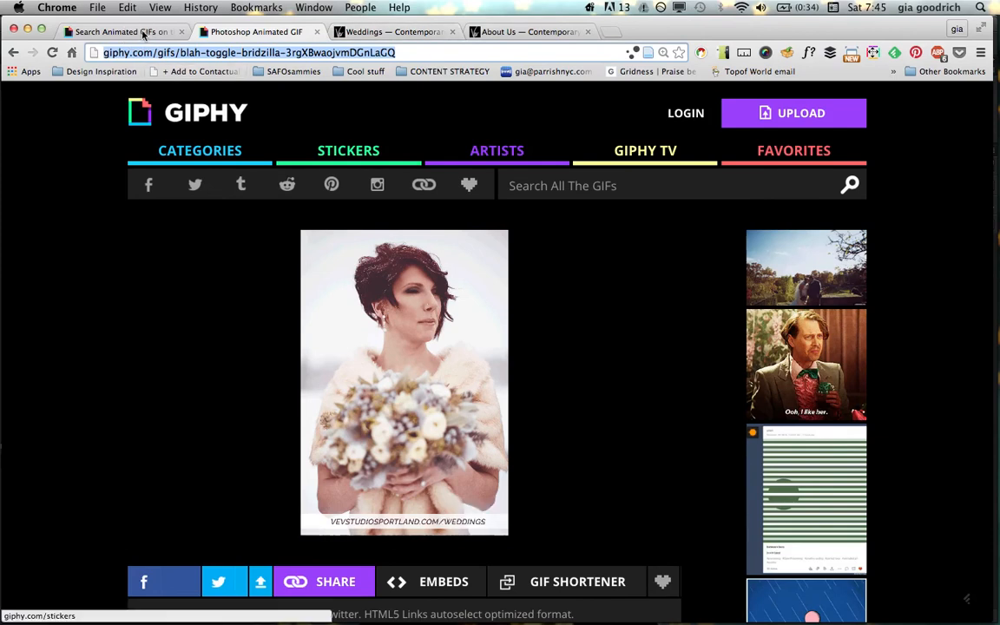
left_click(143, 32)
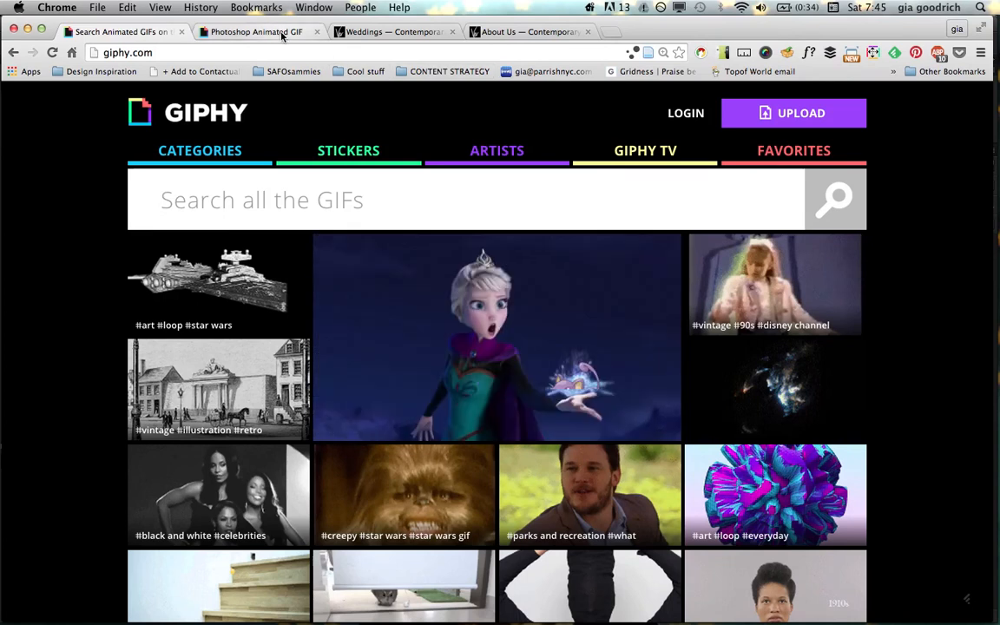
left_click(279, 32)
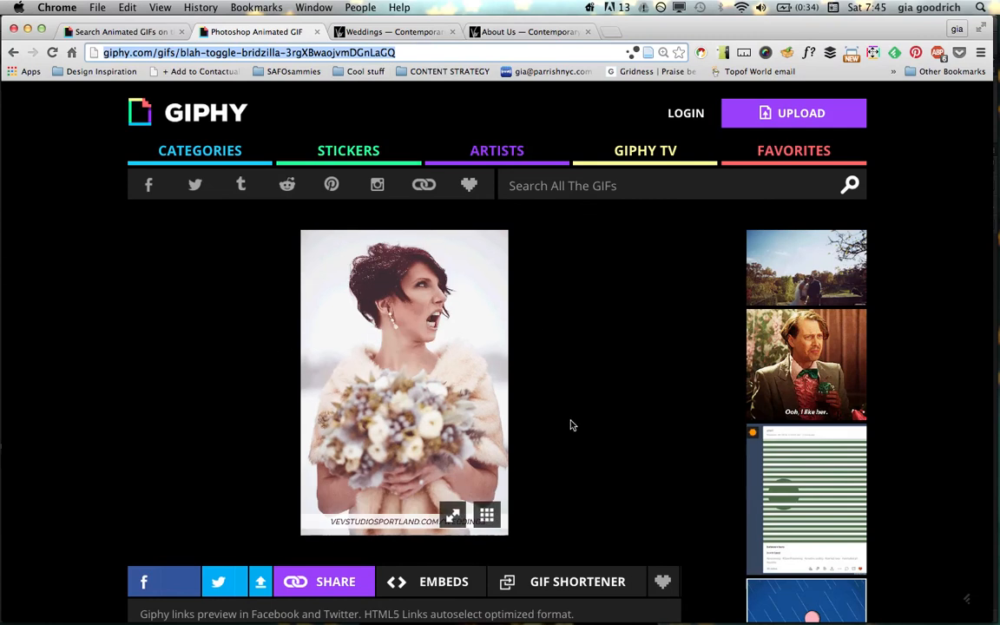
scroll(595, 506, "down", 5)
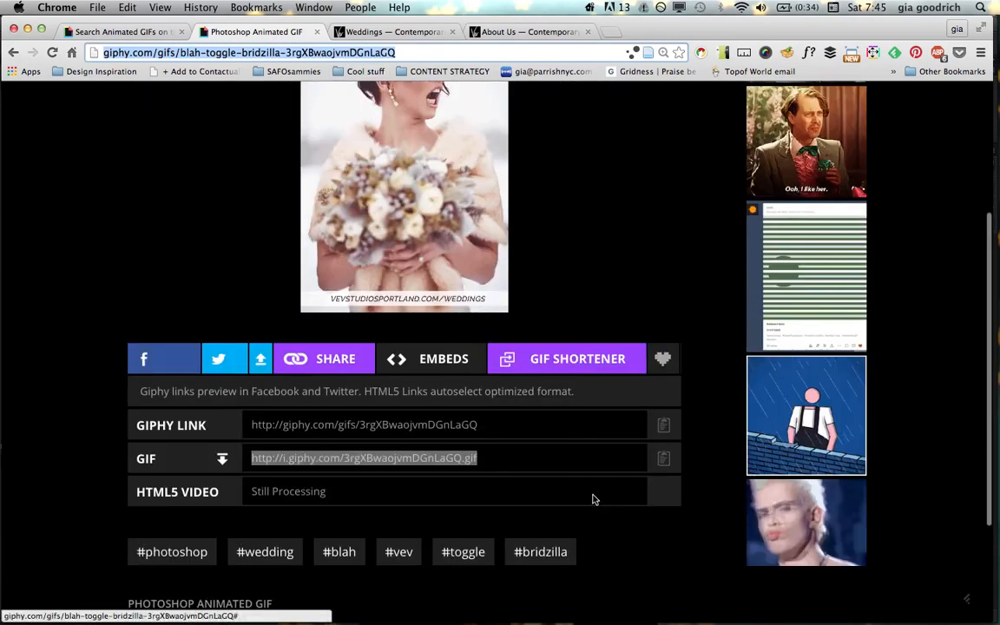
scroll(593, 501, "down", 1)
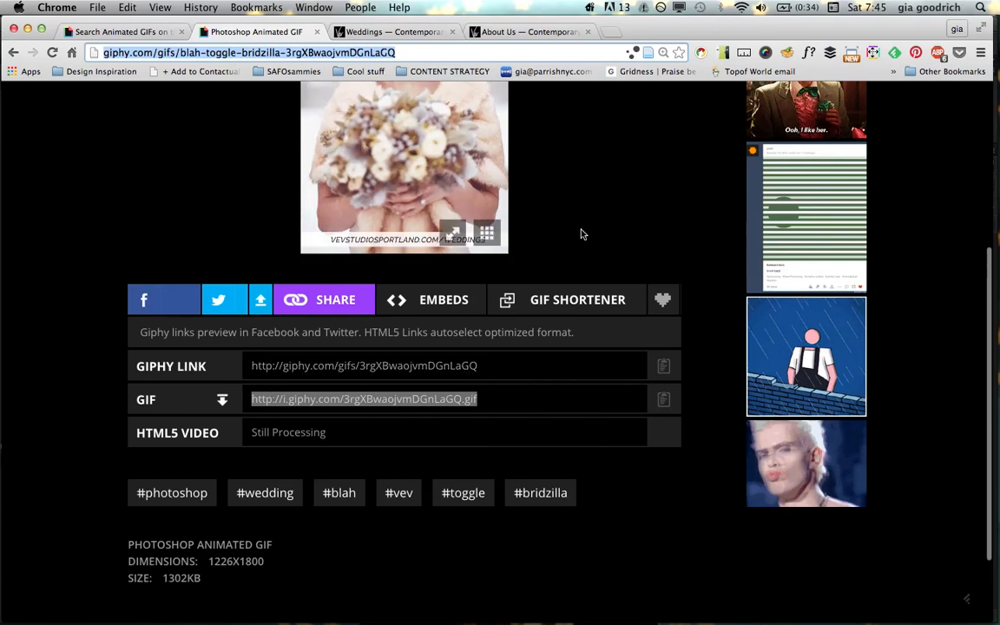
scroll(592, 239, "up", 6)
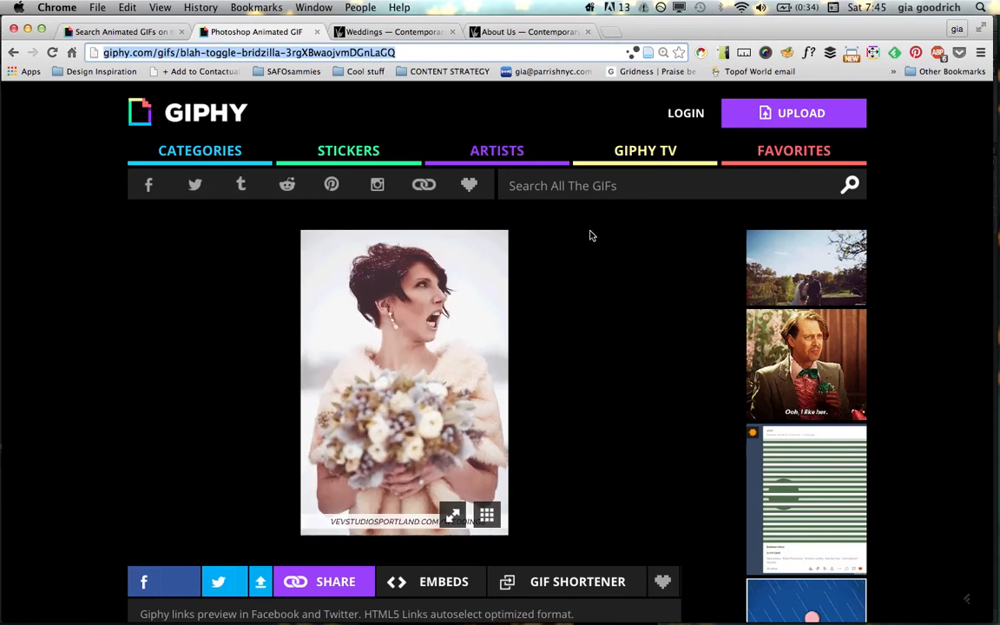
View the Weddings page and the About Us page of the VEV Studios website.
left_click(416, 33)
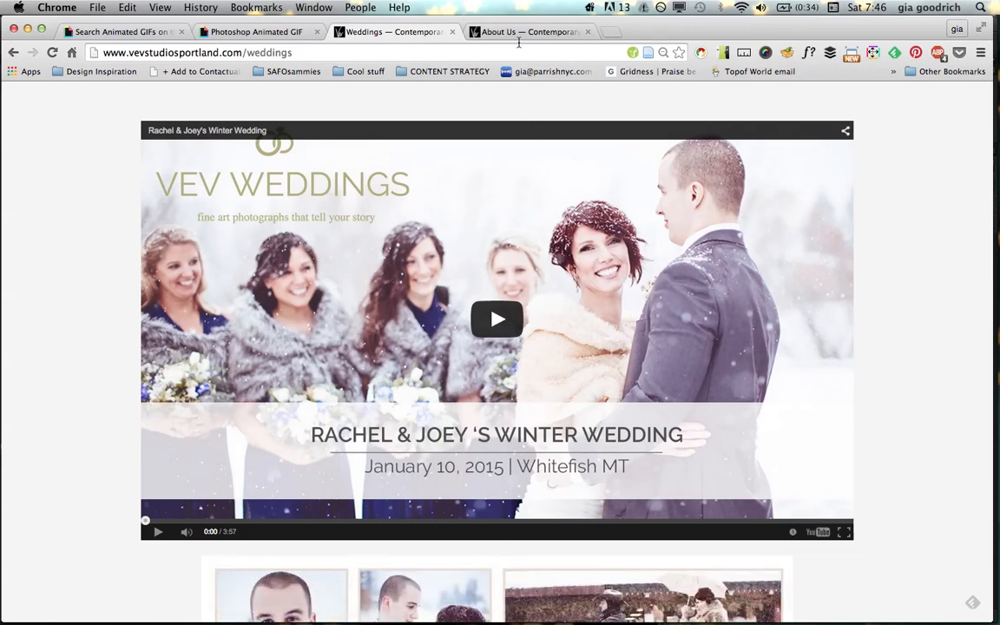
left_click(473, 31)
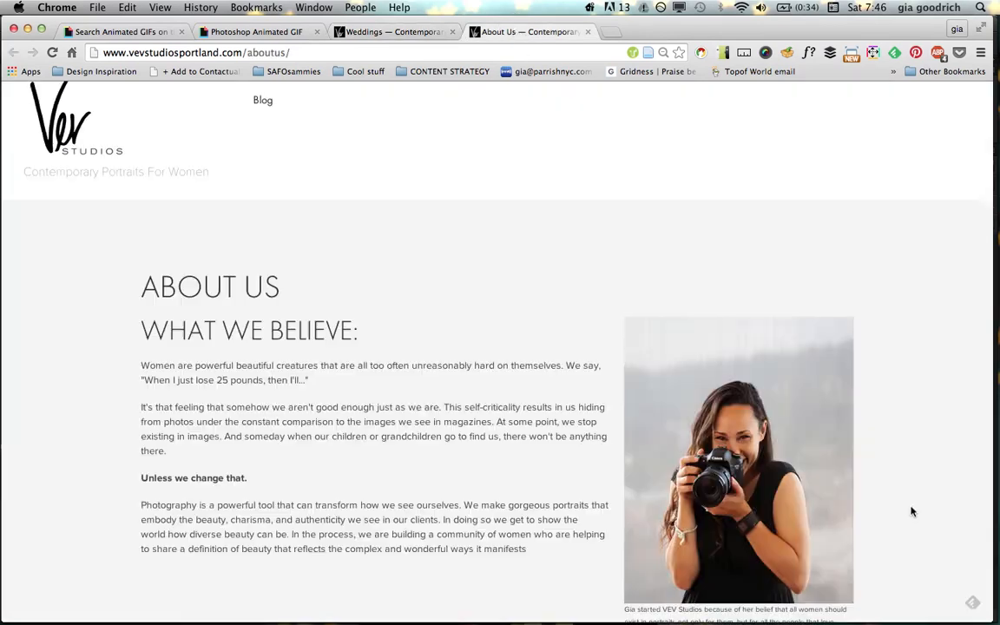
scroll(500, 355, "up", 2)
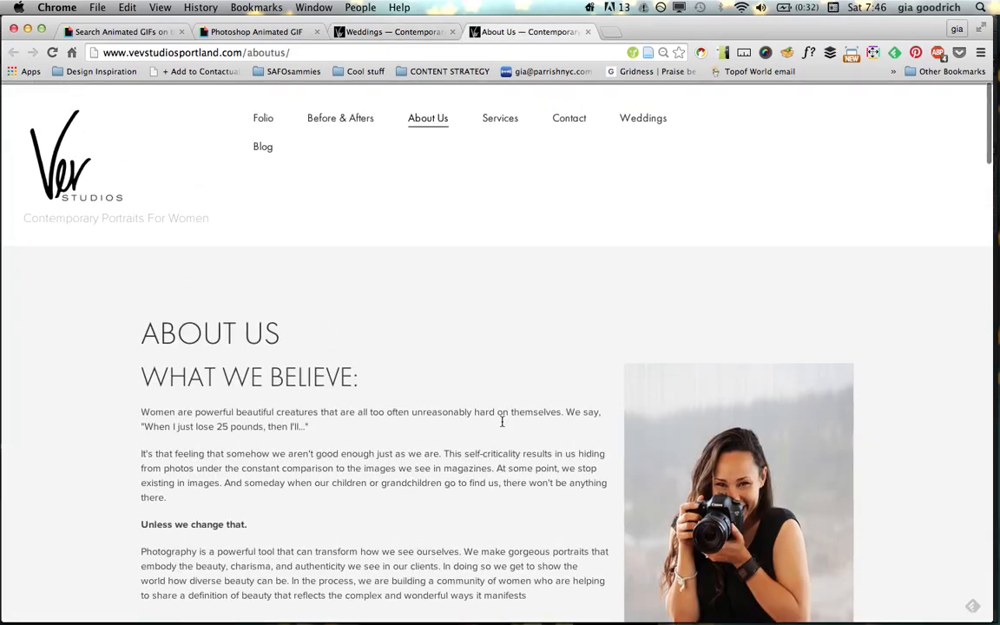